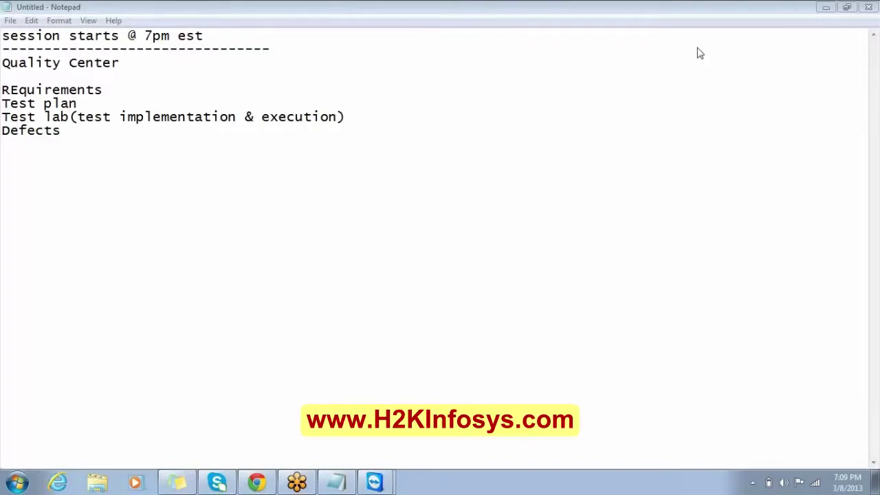
Step: Add the items "- test set", "- sequence" and "- execution" on separate lines beneath the Test lab line of the notes
click(346, 118)
key(Return)
key(Return)
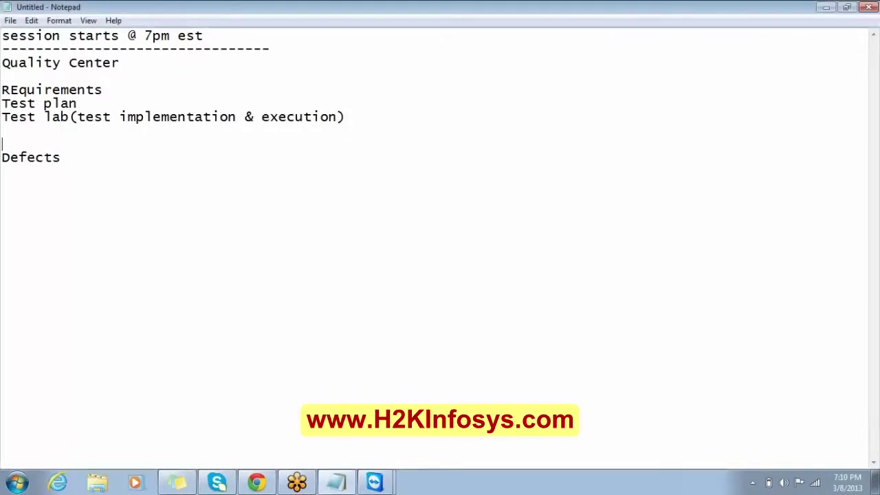
text(- test set)
key(Return)
text(- )
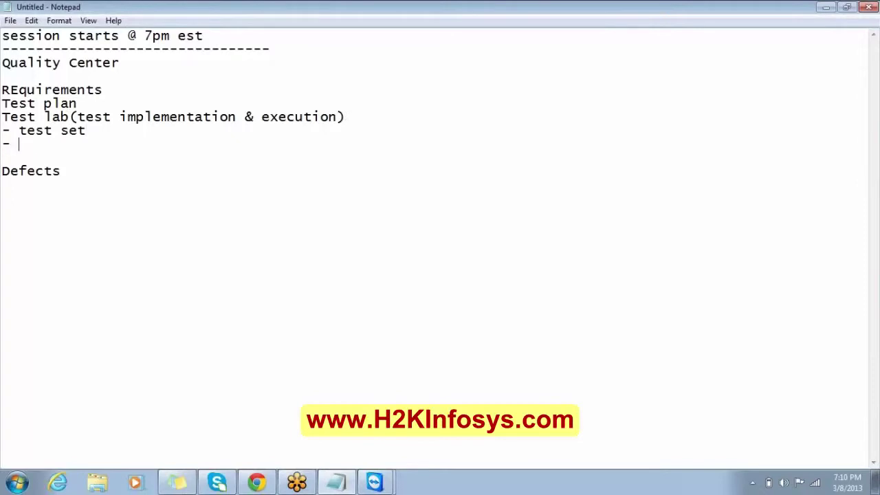
text(sequence)
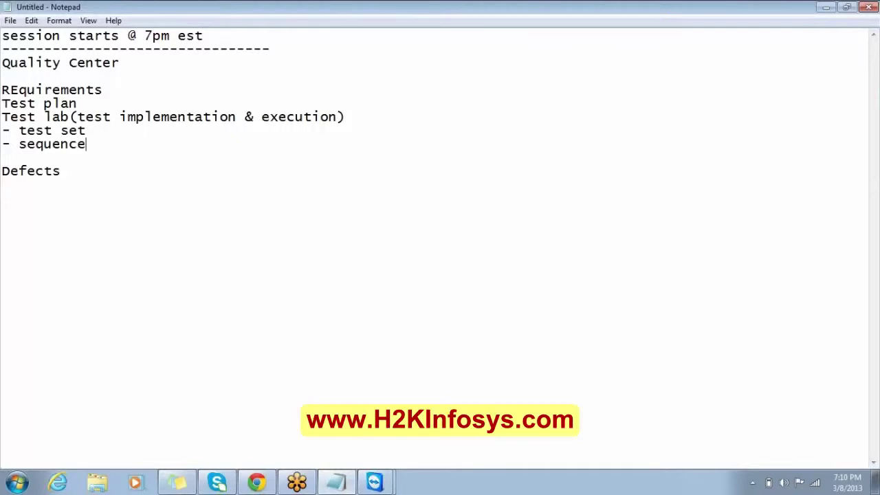
key(Return)
text(- )
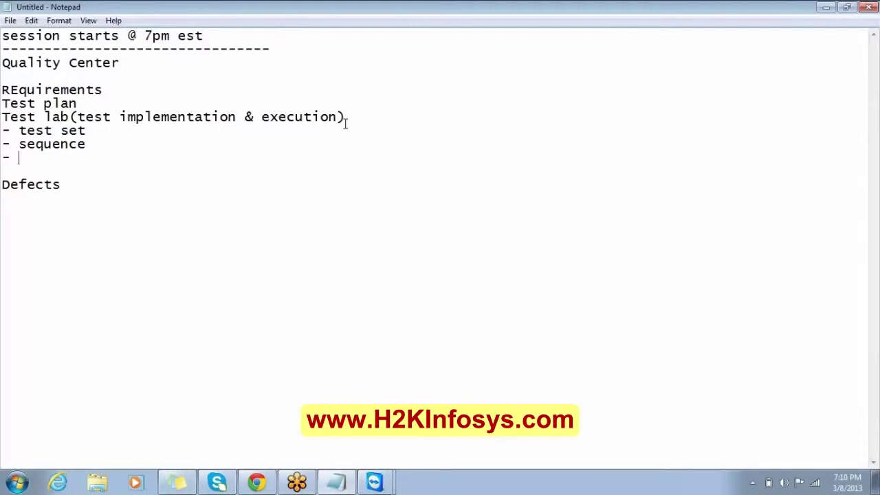
text(execution)
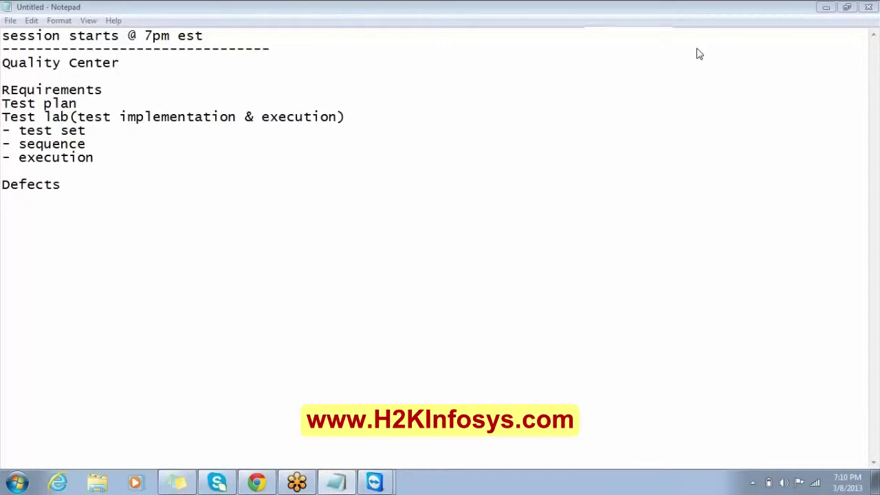
Step: Switch to the TeamViewer session showing Quality Center and create a Test Lab folder named Bombinoexpress under Root
mouse_move(386, 472)
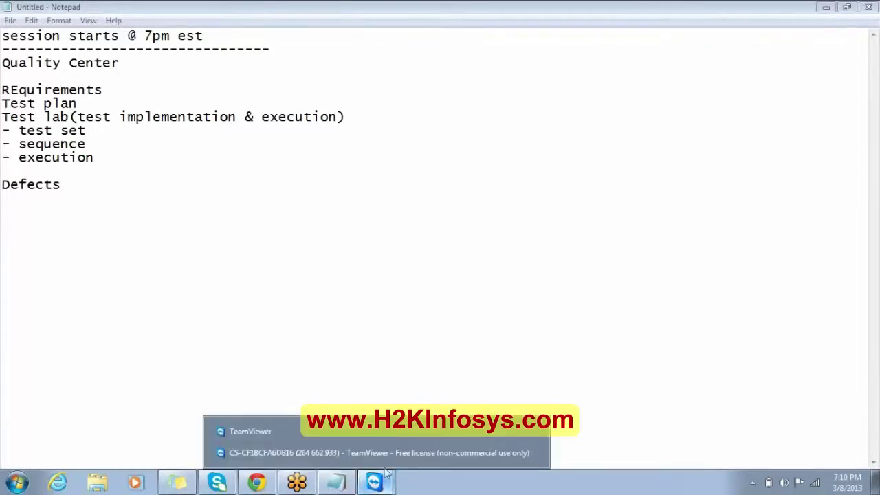
click(380, 452)
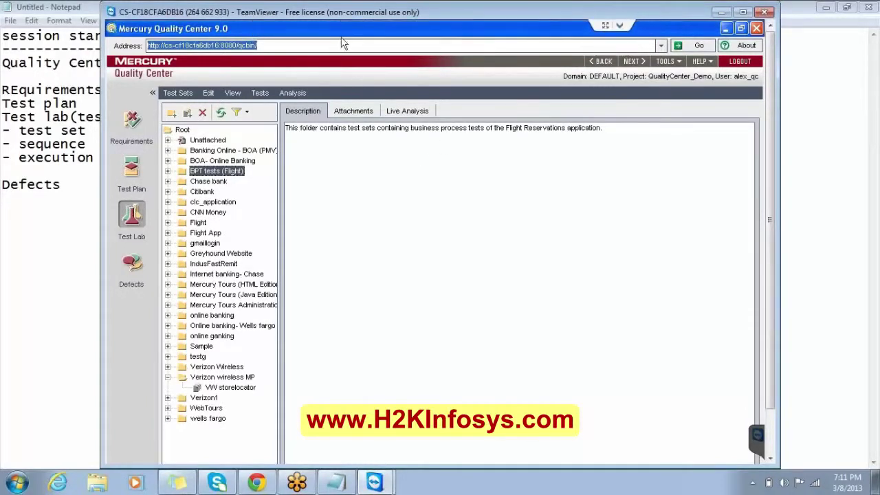
drag(333, 14, 355, 14)
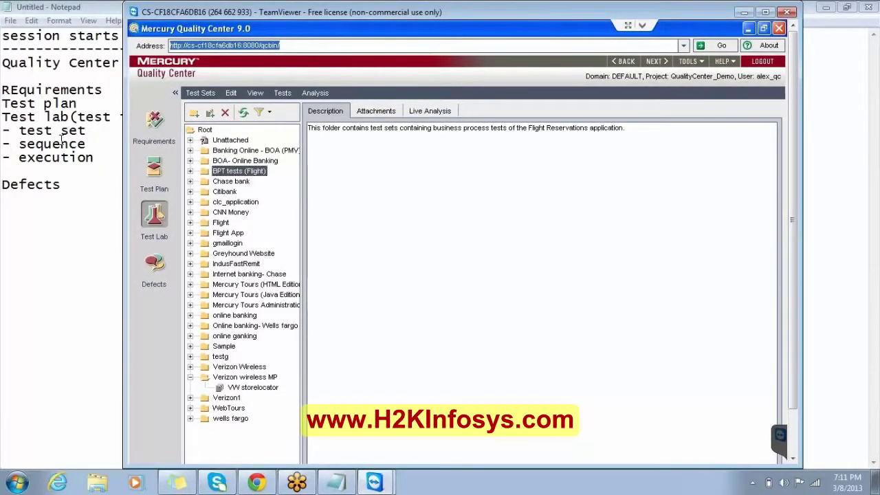
click(196, 131)
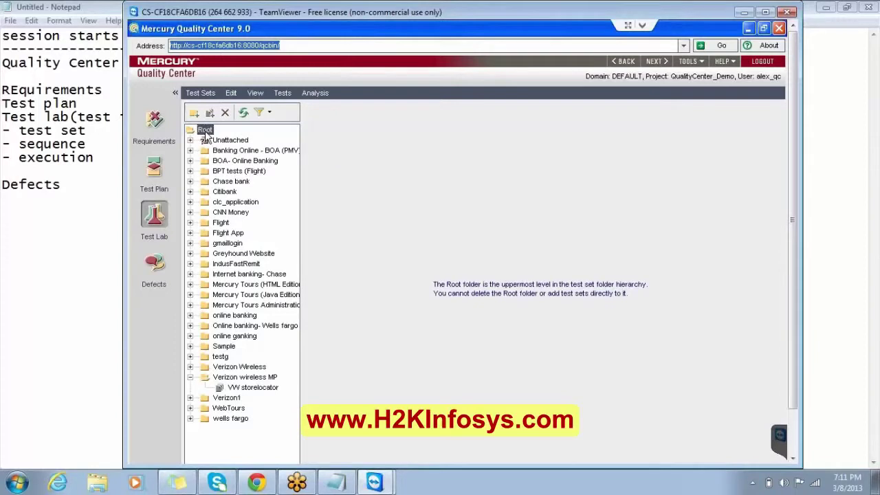
click(194, 113)
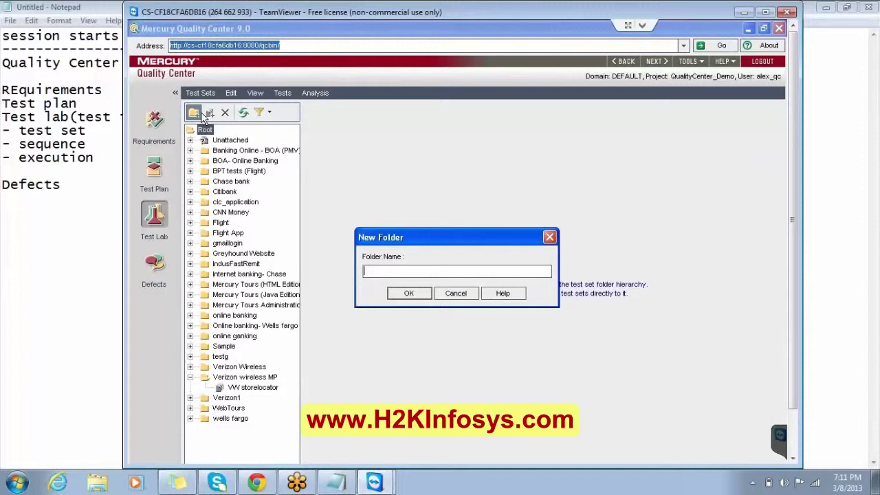
text(Bombinoexpress)
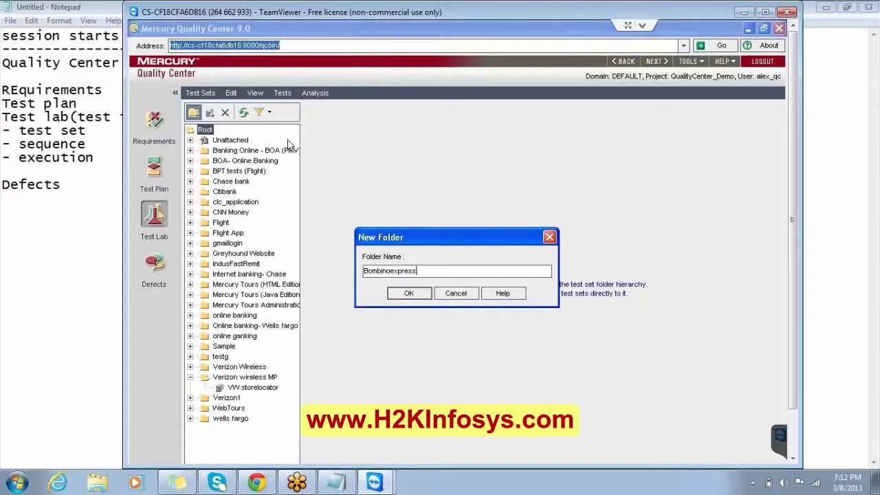
click(406, 293)
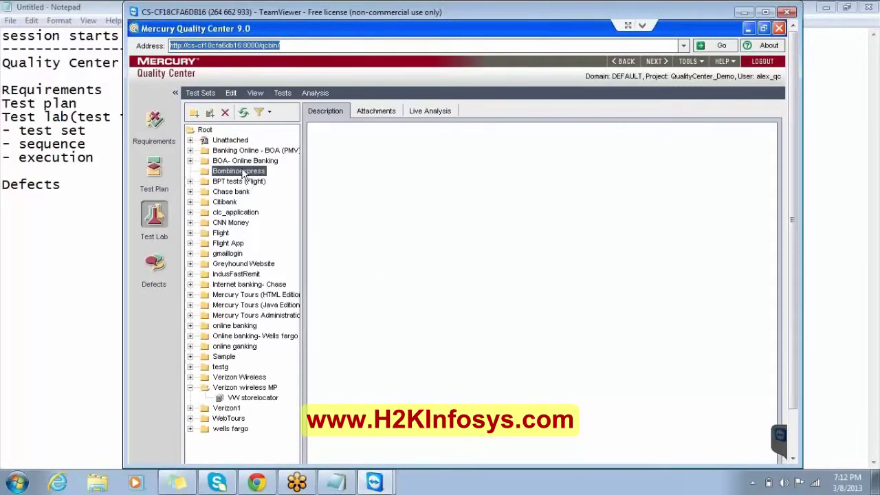
Step: Switch to Notepad, restore it to a smaller window, and add the line "create a folder in test lab" beneath "- test set"
click(101, 8)
drag(102, 8, 455, 57)
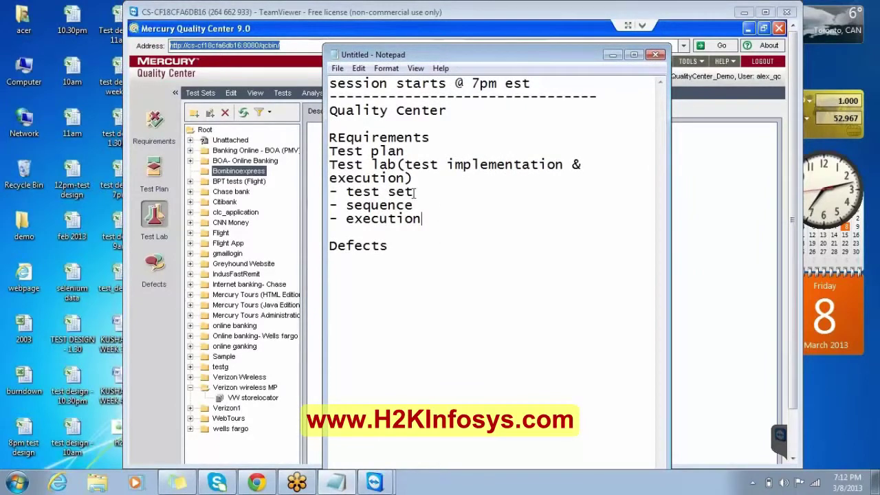
key(Return)
key(Return)
key(Return)
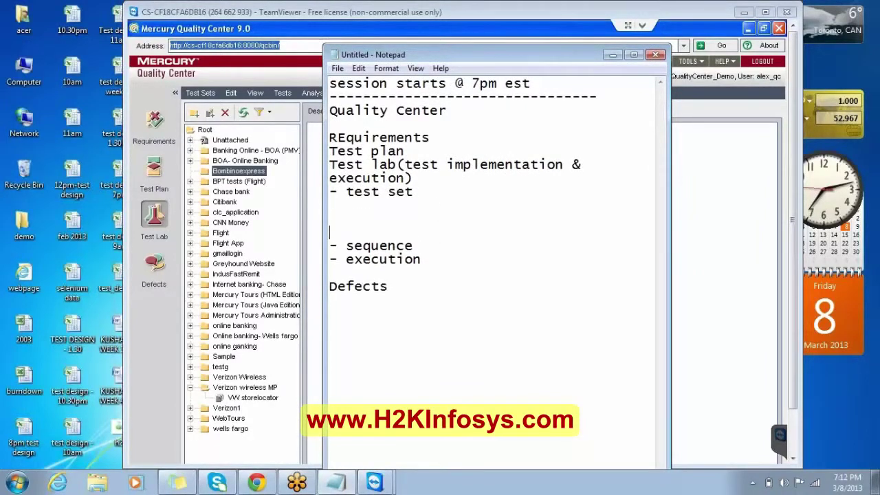
key(Up)
key(Up)
key(Up)
key(Up)
text(create )
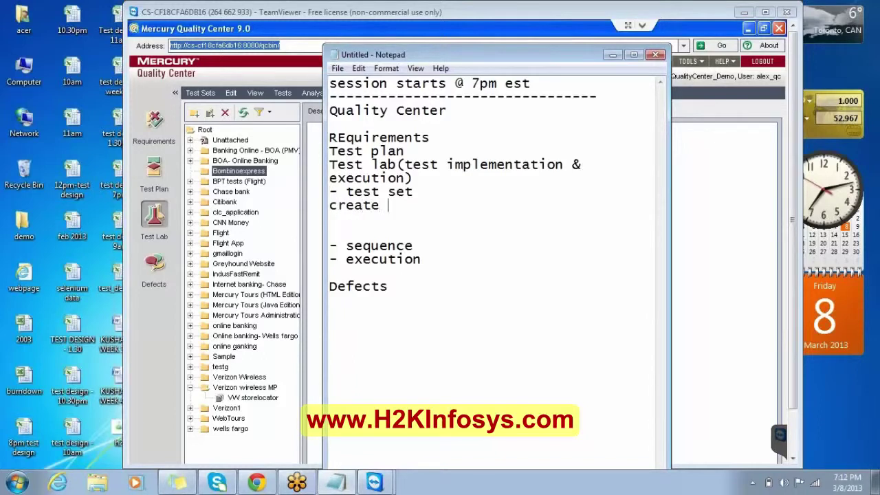
text(a folde)
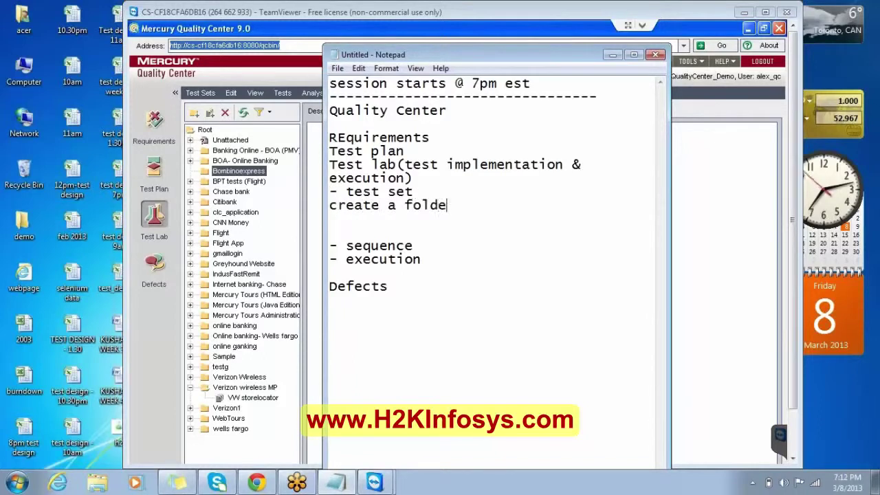
text(r in test la)
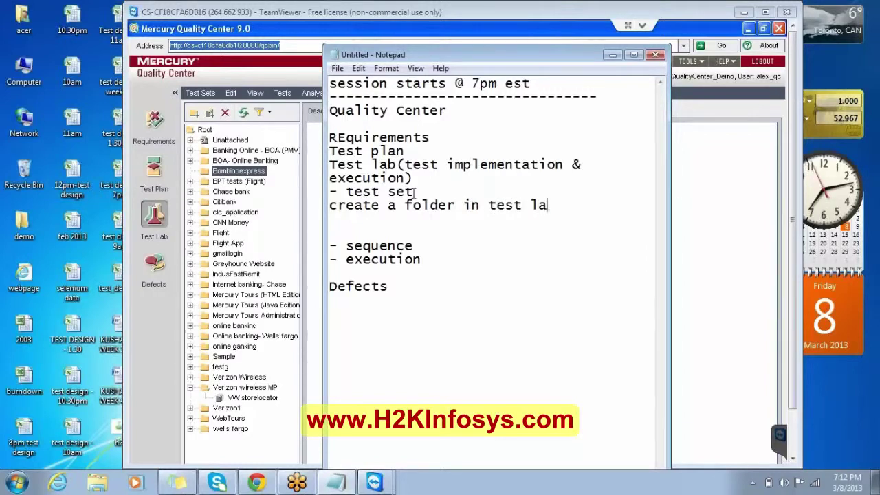
text(c)
key(BackSpace)
text(b)
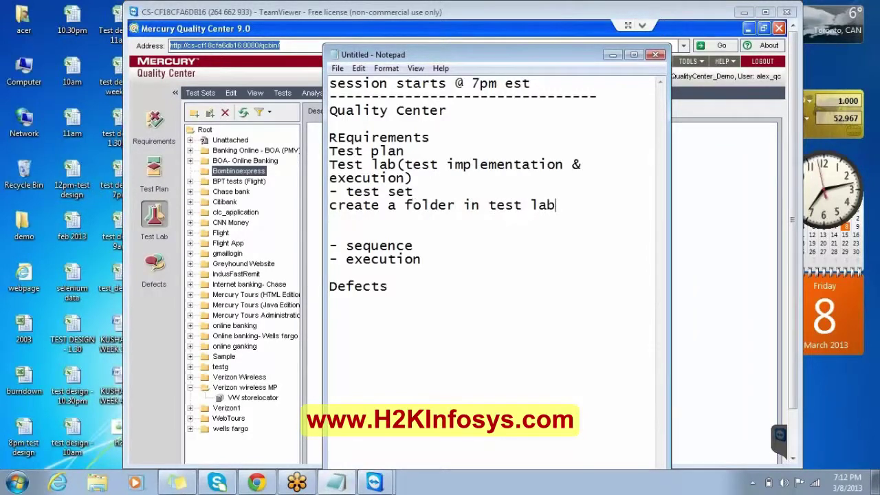
Step: Add the line "create a test set" below the note about creating a folder
key(Return)
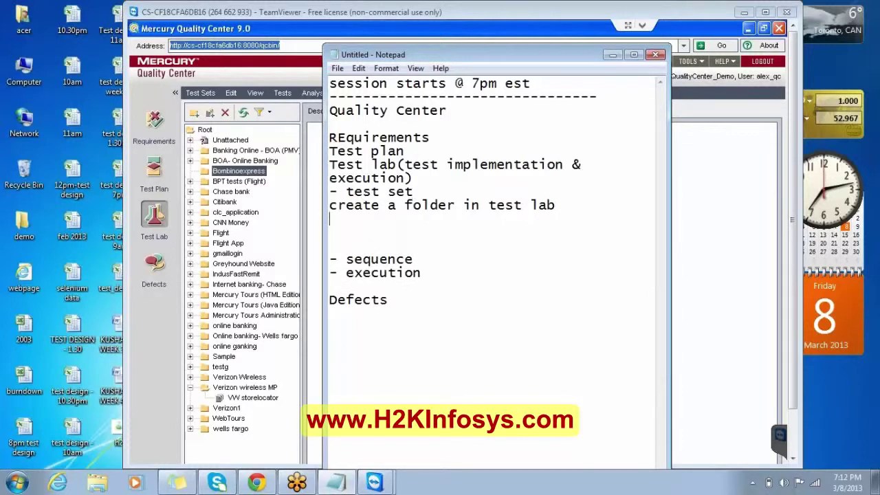
text(create)
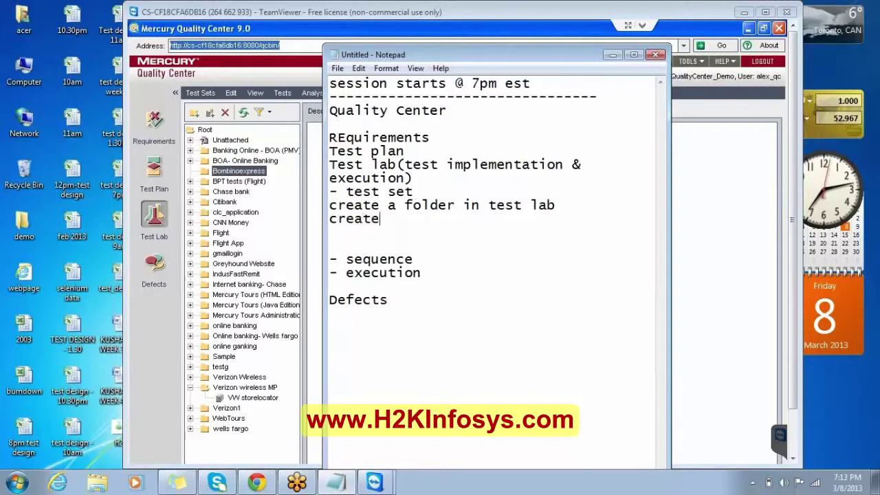
text( a test )
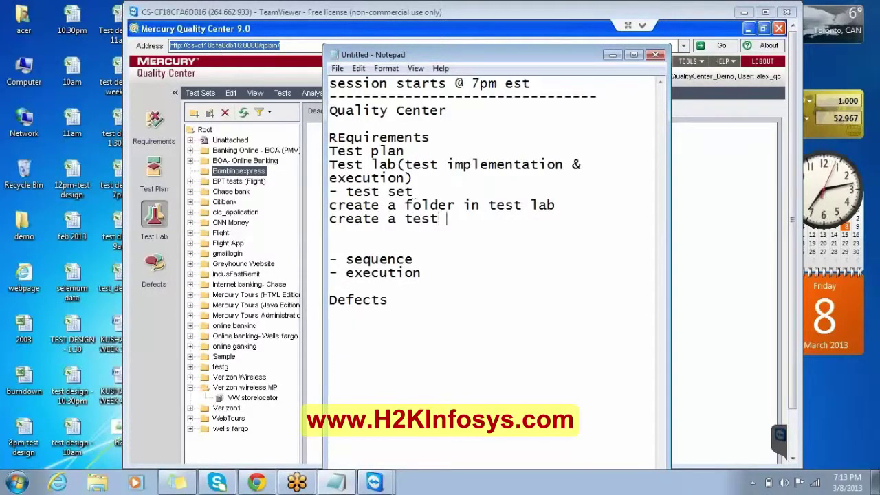
text(set)
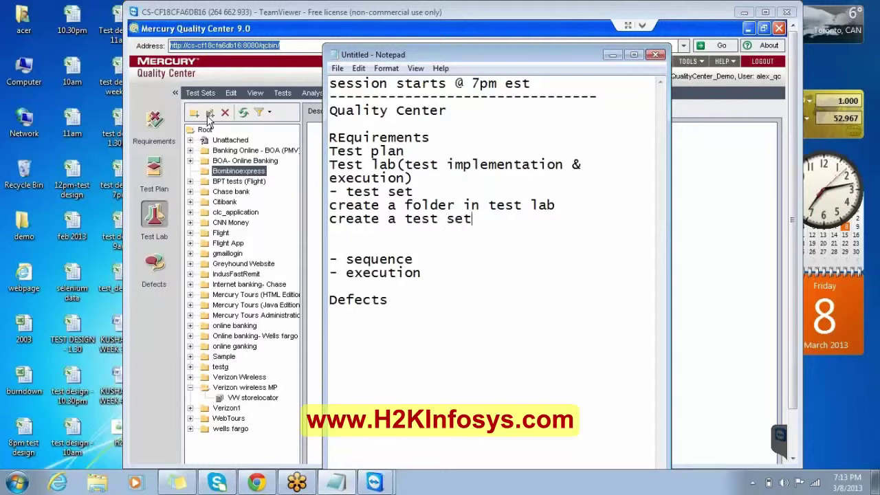
Step: Switch to Quality Center and start a new test set in the Bombinoexpress folder, naming it BE_Rates
click(208, 116)
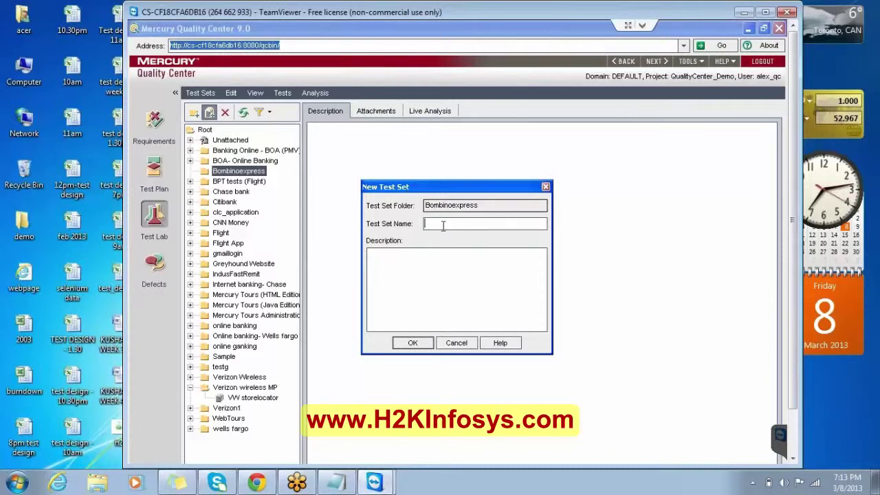
text(BE_Rates)
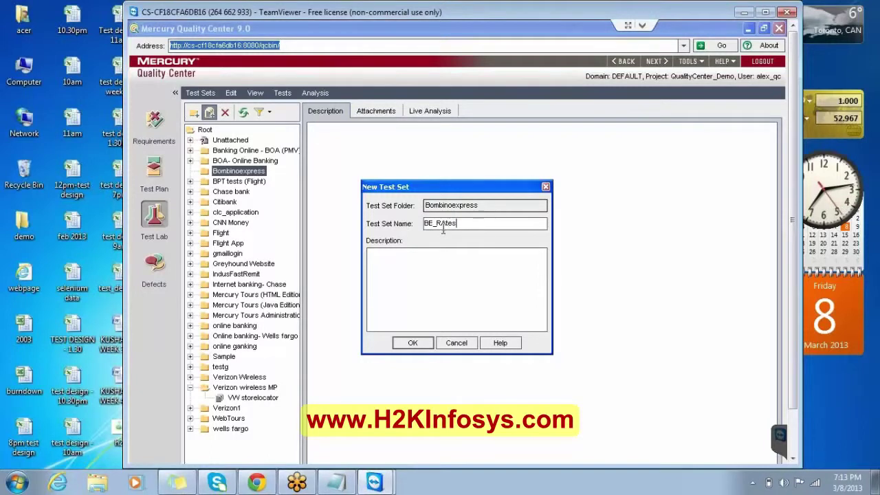
click(441, 258)
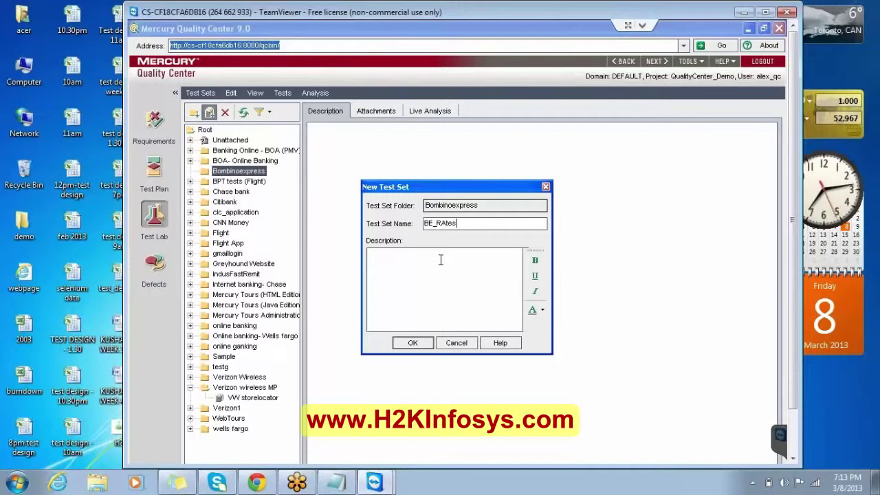
click(445, 224)
key(BackSpace)
key(BackSpace)
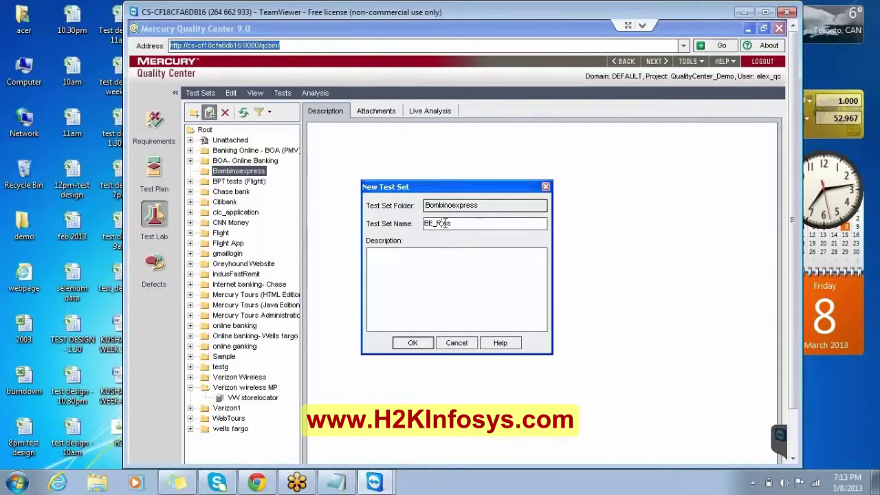
text(at)
click(427, 262)
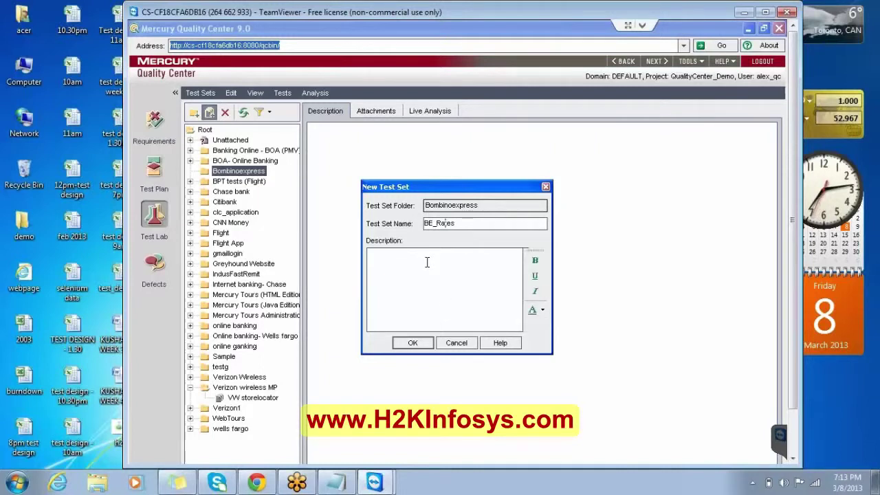
text(Tes)
key(BackSpace)
key(BackSpace)
key(BackSpace)
text(Contains)
key(BackSpace)
key(BackSpace)
key(BackSpace)
key(BackSpace)
key(BackSpace)
key(BackSpace)
key(BackSpace)
key(BackSpace)
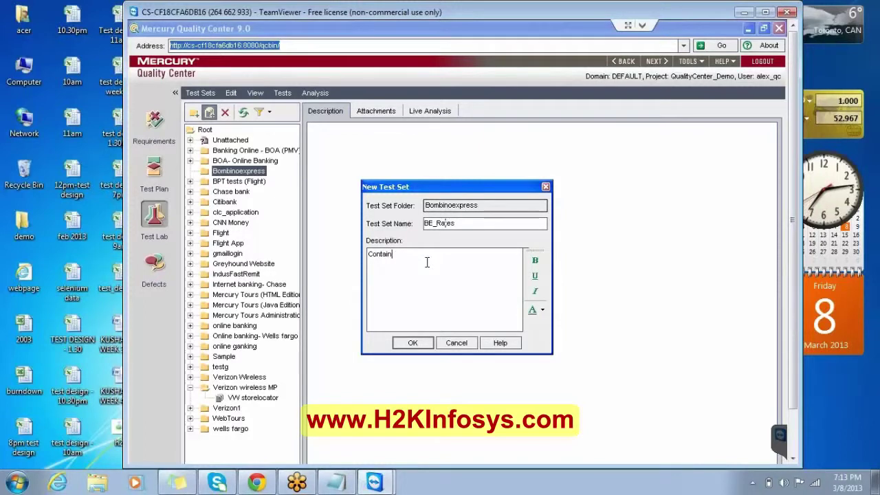
Step: Enter the description "Is a set of test cases for the Bombinoexpress rates" and create the test set
text(Is )
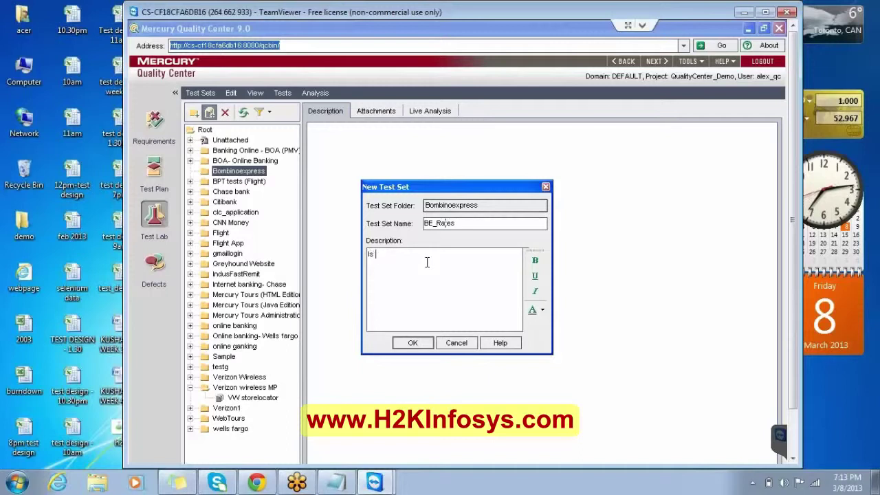
text(a e)
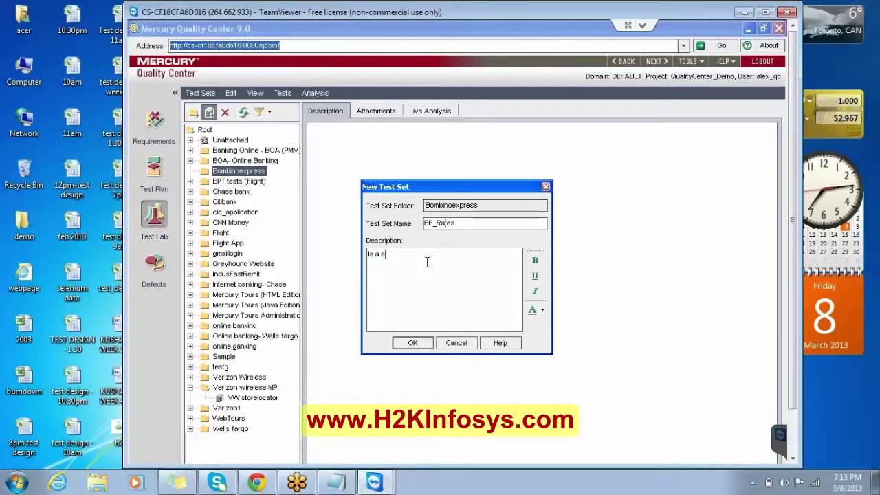
key(BackSpace)
text(set of te)
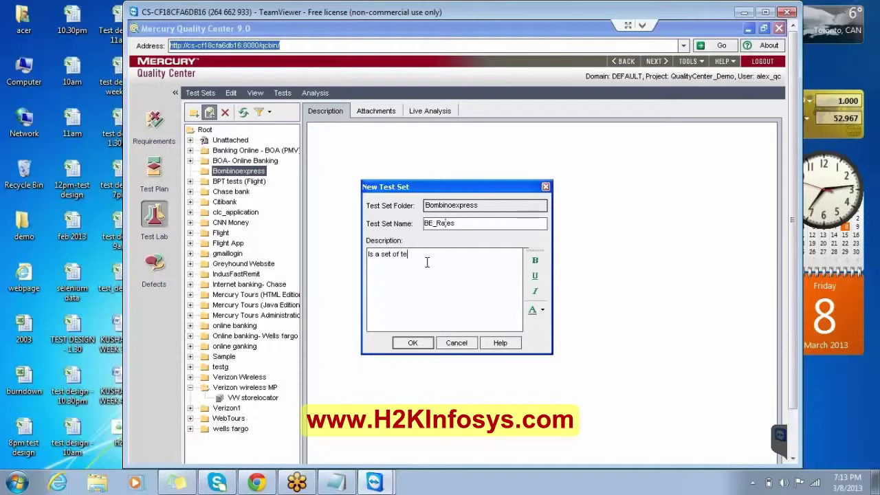
text(st cases for the Bomb)
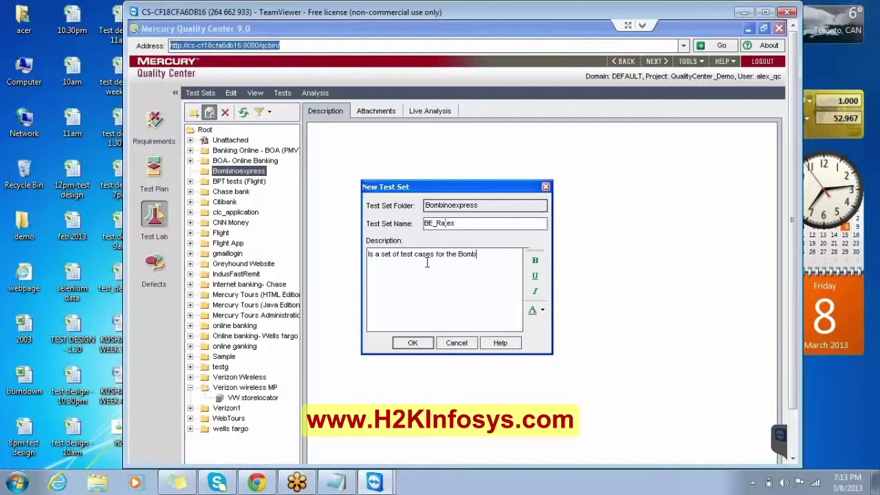
text(inoexpress rates)
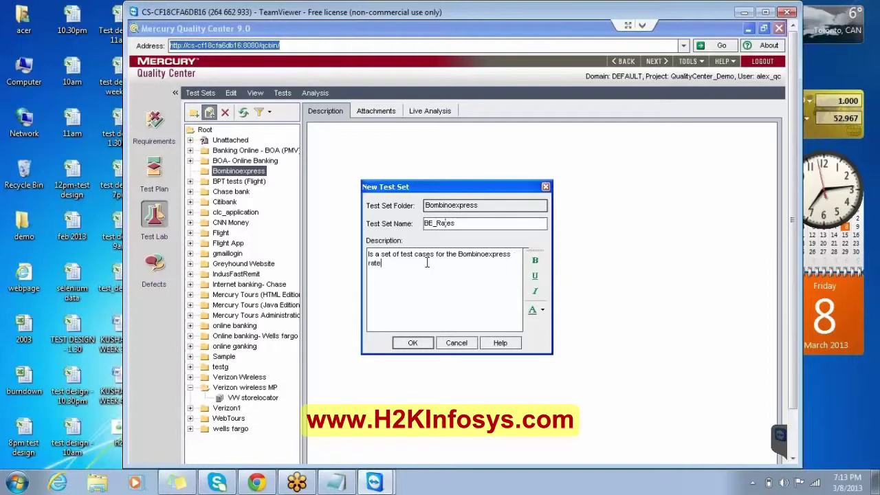
click(412, 342)
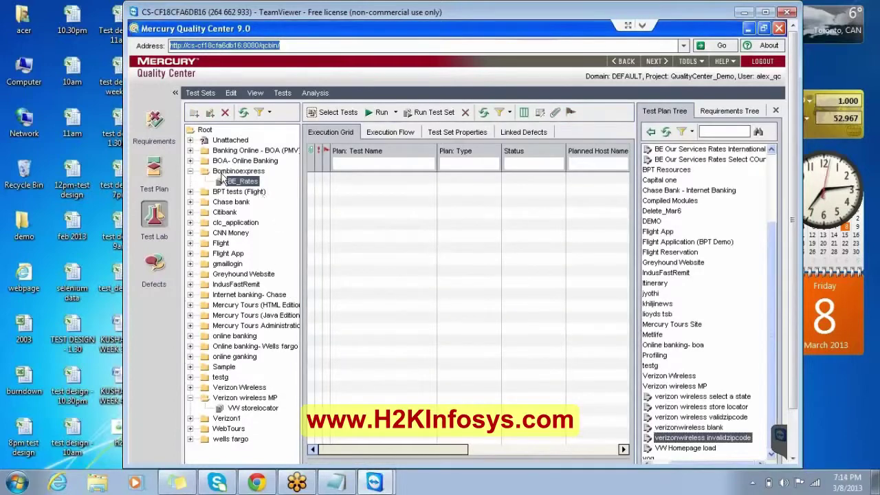
Step: Maximize the Notepad notes window, return to Quality Center, and hide and reopen the test selection pane for BE_Rates
click(337, 483)
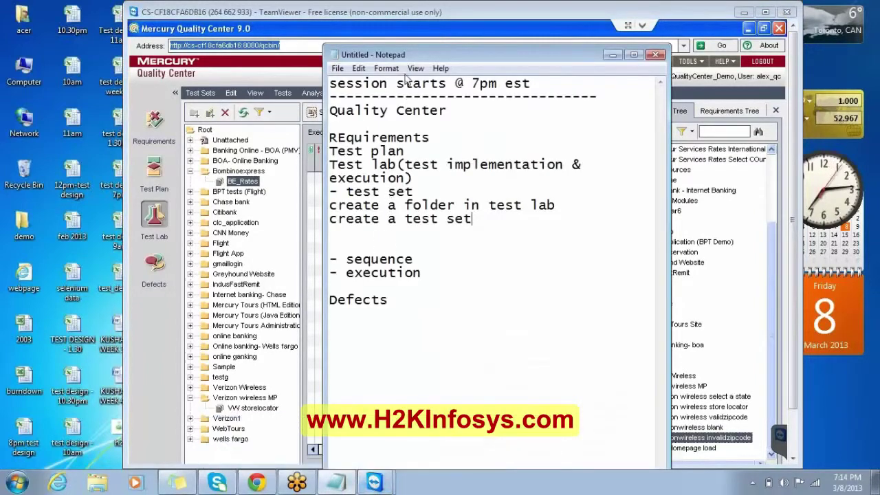
double_click(395, 55)
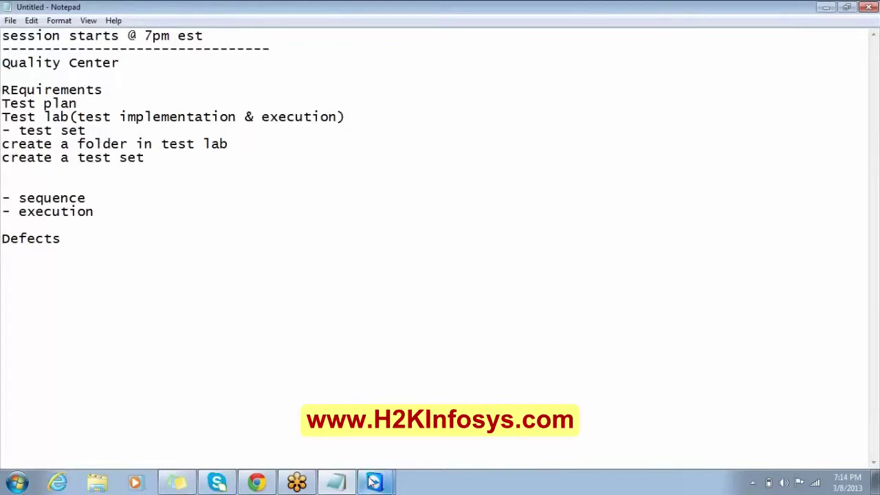
mouse_move(375, 481)
click(372, 453)
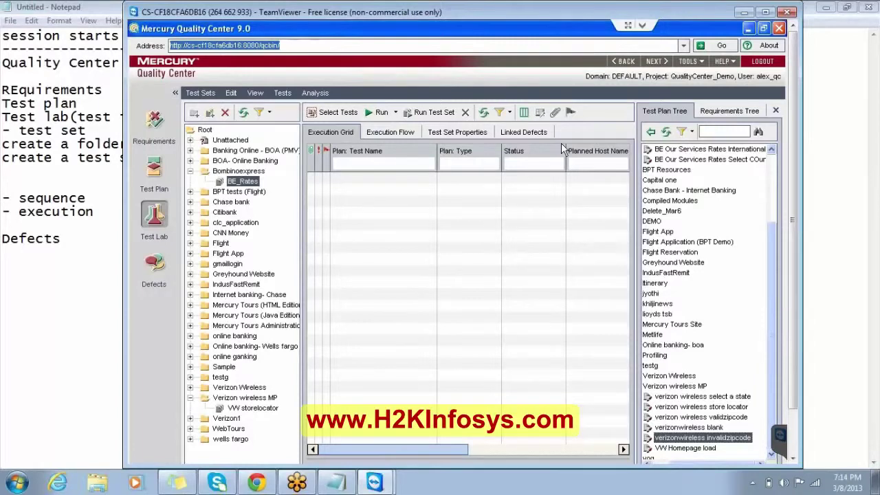
click(347, 116)
click(347, 115)
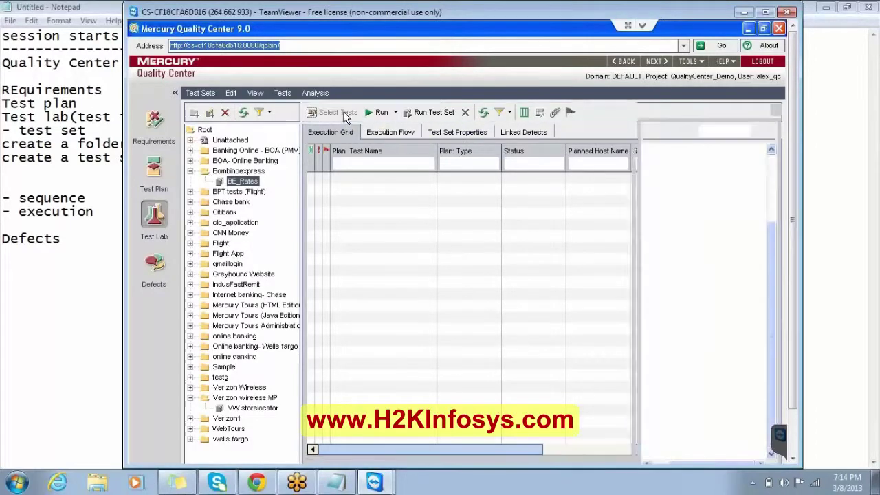
Step: Switch to Notepad and add the line ""select test" button" below "create a test set", followed by blank lines
click(86, 173)
text(sel)
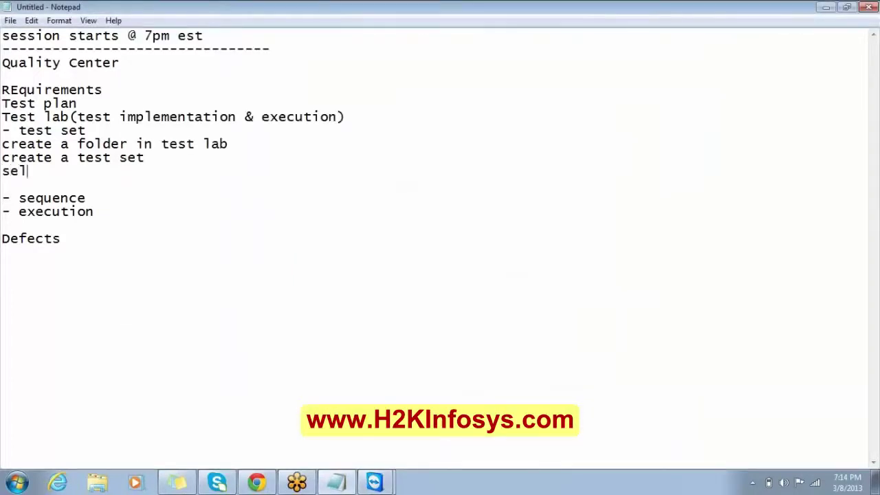
text(ect test")
key(Left)
key(Left)
key(Left)
key(Left)
key(Left)
key(Left)
key(Left)
key(Left)
key(Left)
key(Left)
key(Left)
key(Left)
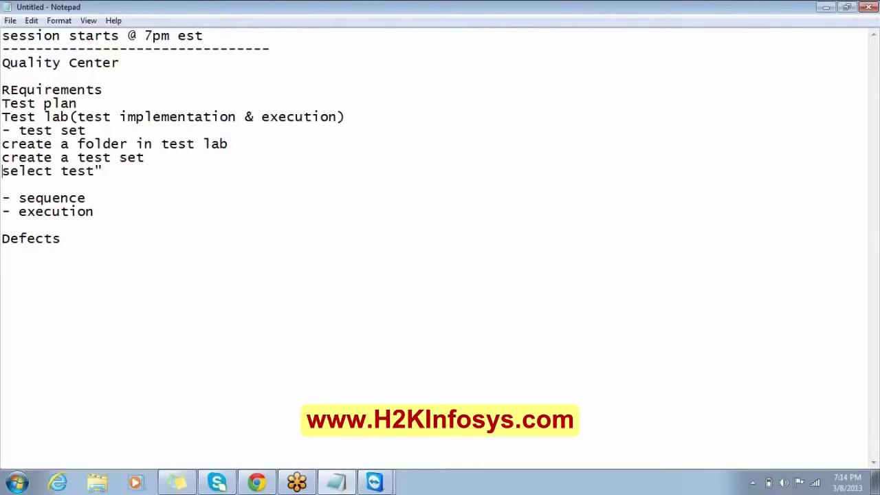
text(")
key(End)
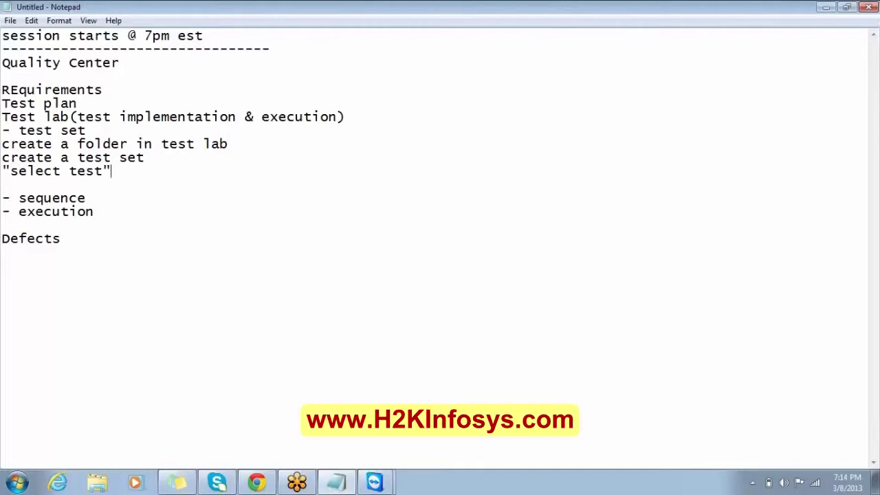
click(2, 184)
text(button)
key(Return)
key(Return)
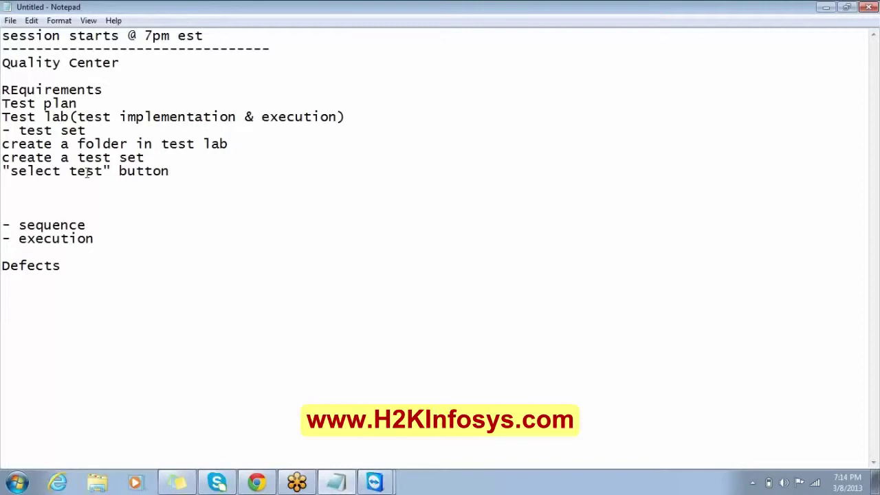
Step: Switch to Quality Center, delete the Bombinoexpress folder together with its test sets, and select the Root folder
click(376, 474)
click(378, 452)
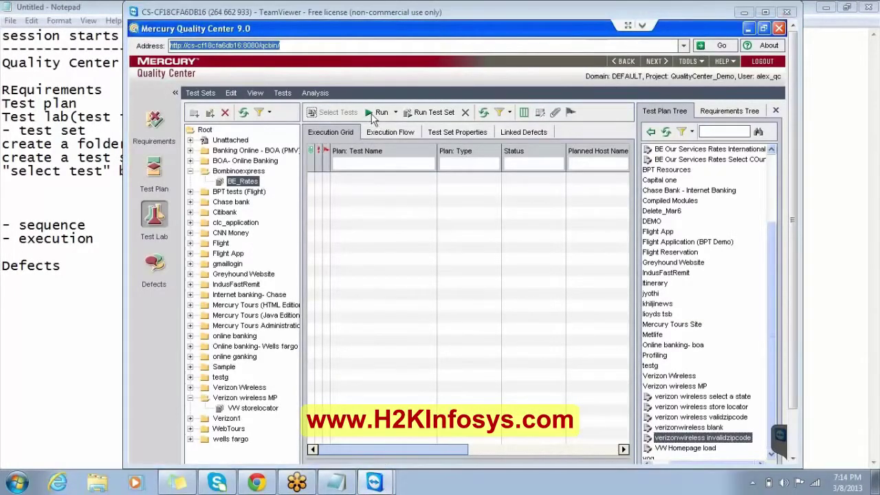
click(255, 172)
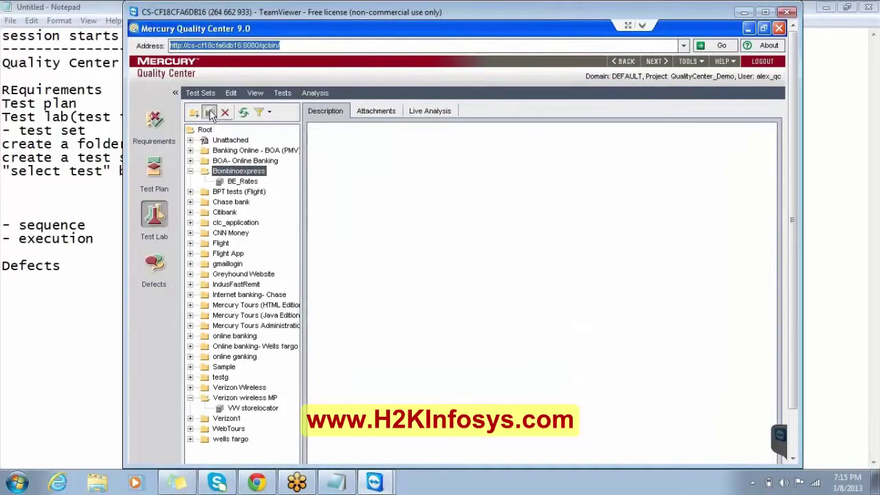
click(224, 113)
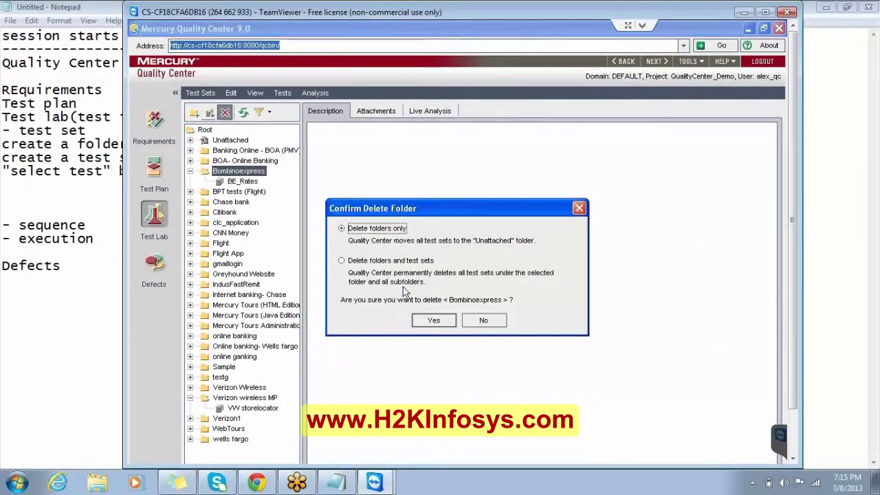
click(383, 265)
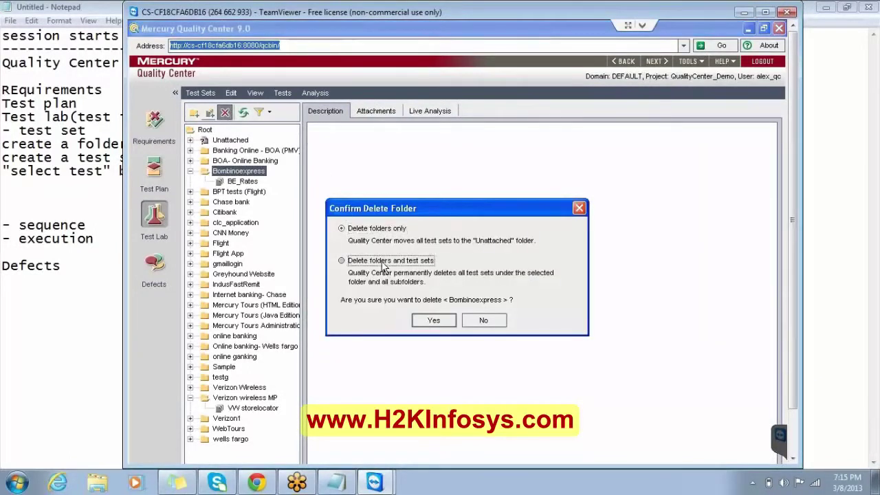
click(444, 323)
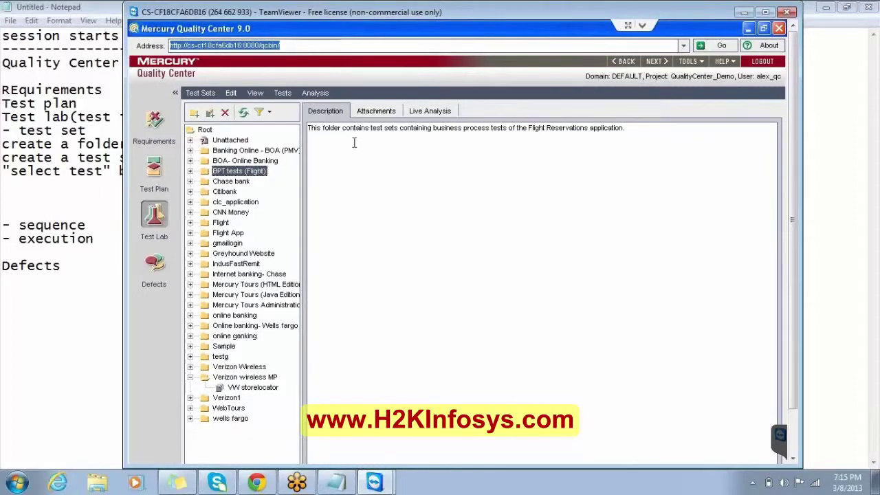
click(205, 130)
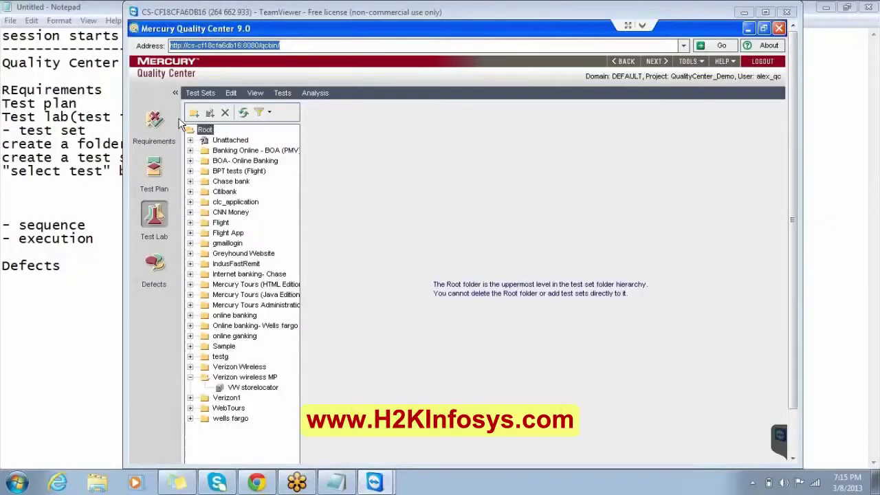
click(194, 113)
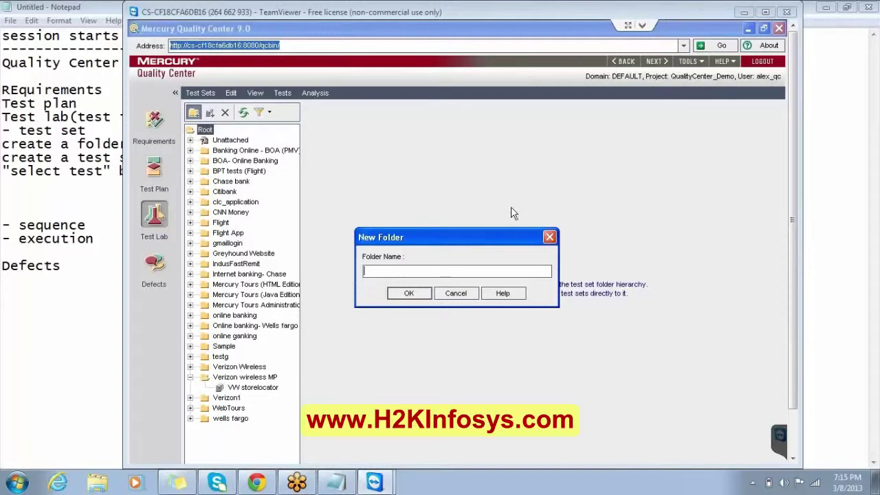
text(B)
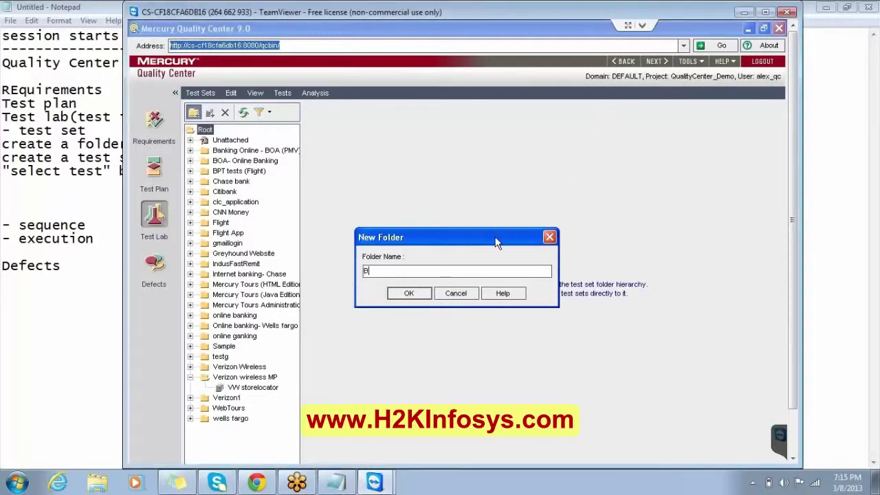
text(ombino Expres)
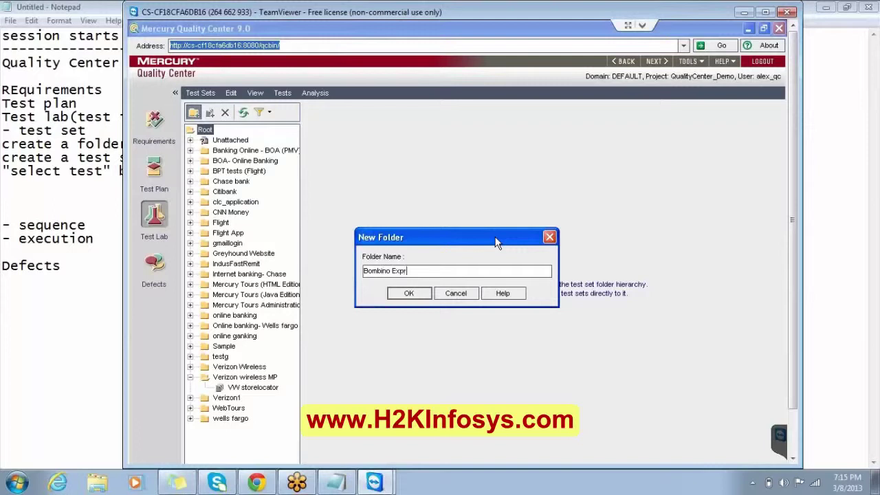
text(s)
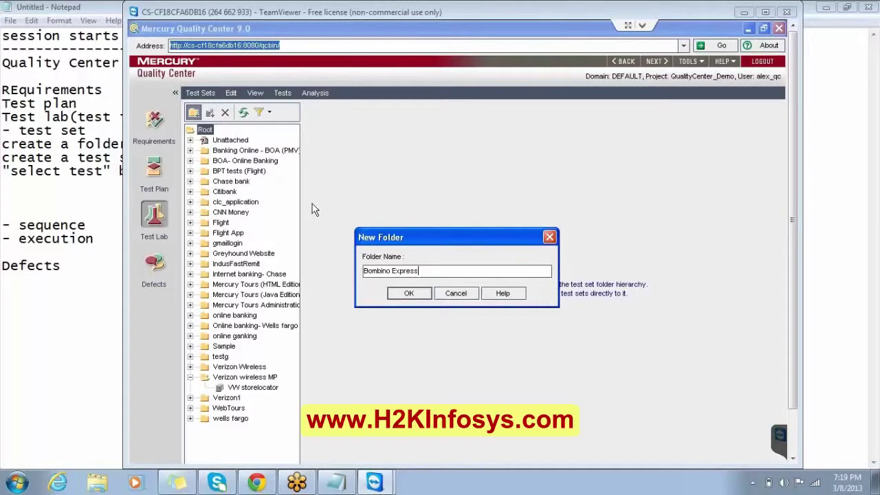
click(454, 294)
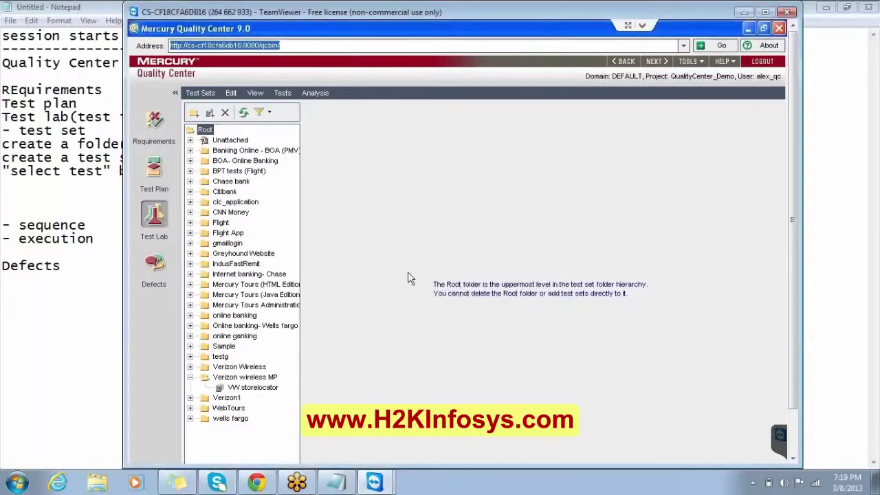
Step: Create a new folder named bombinoexpress under Root in the test set tree
click(194, 113)
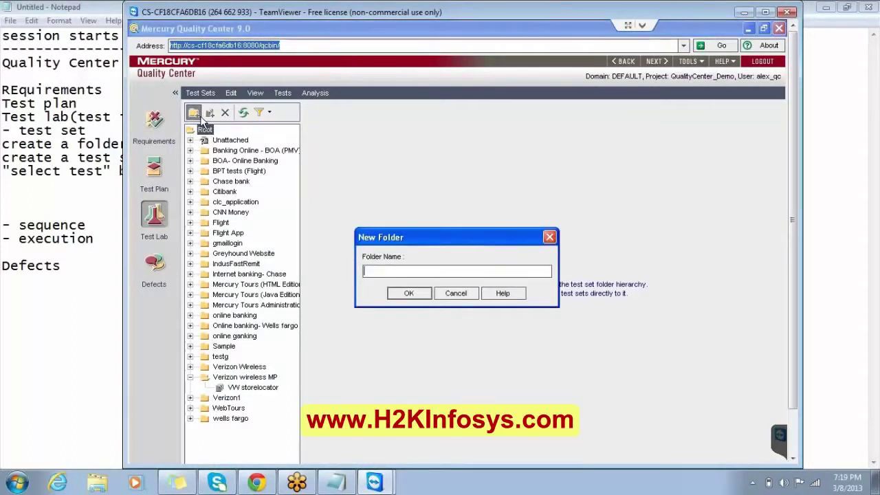
text(bombinoexp)
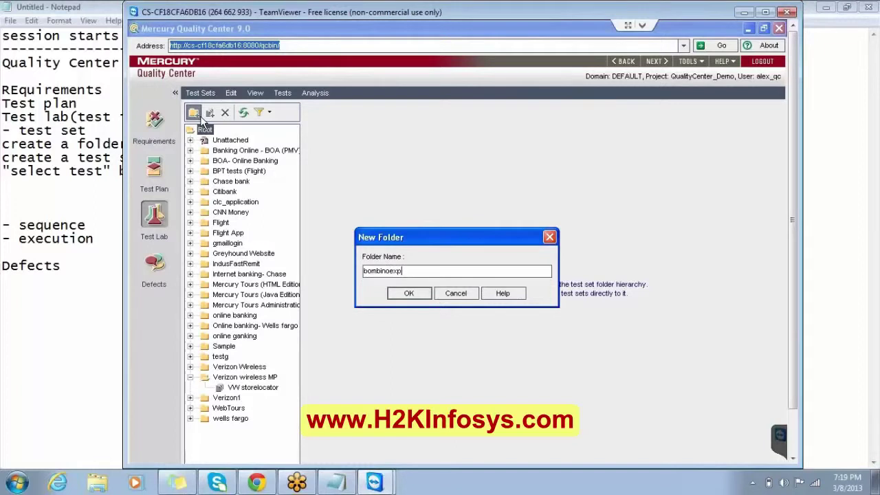
text(ress)
click(401, 293)
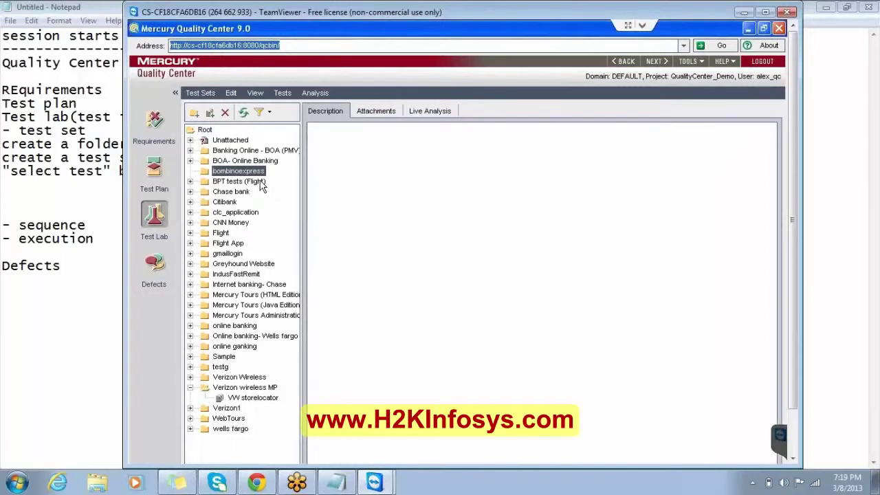
Step: Start a test set named BE_Rates in the bombinoexpress folder with the description "is a set of all teh test cases related to BE Rates"
click(210, 114)
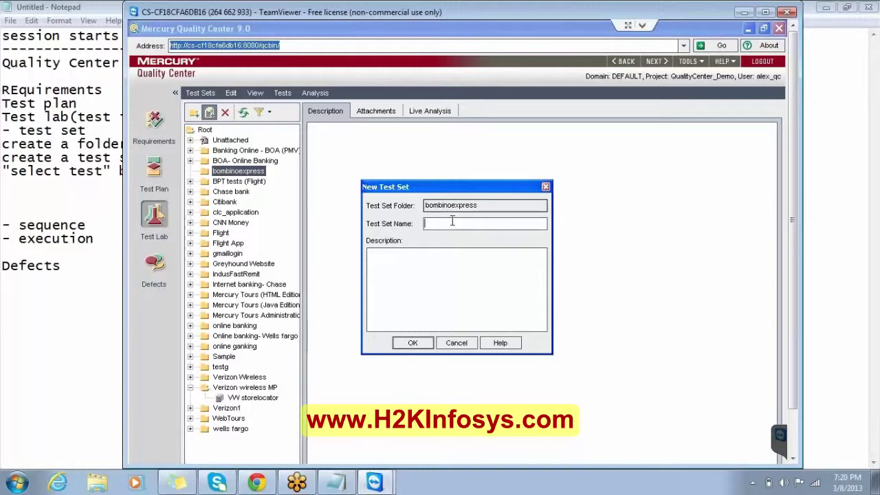
text(BE_Rates)
mouse_move(451, 264)
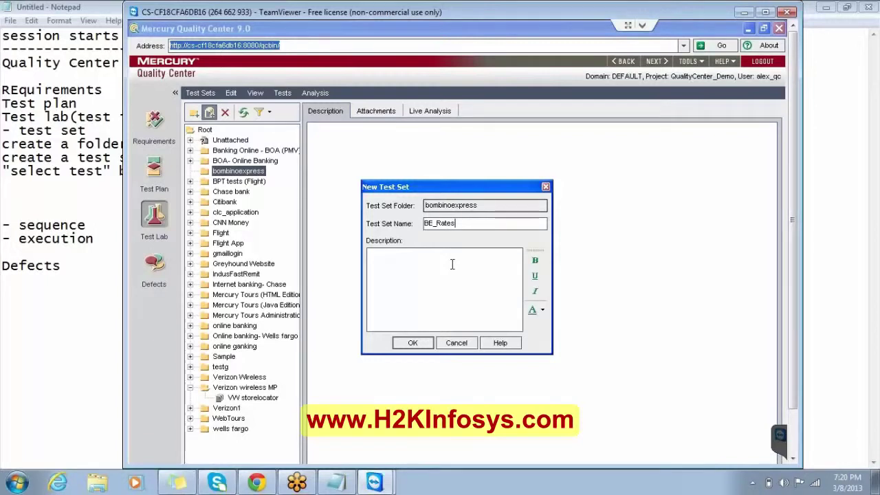
click(451, 264)
text(is a set of all teh te)
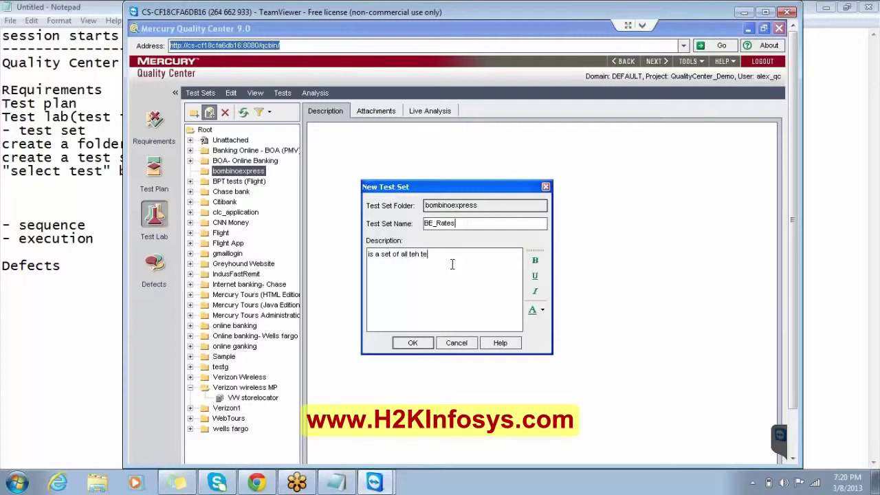
text(st cases related to BE Rates)
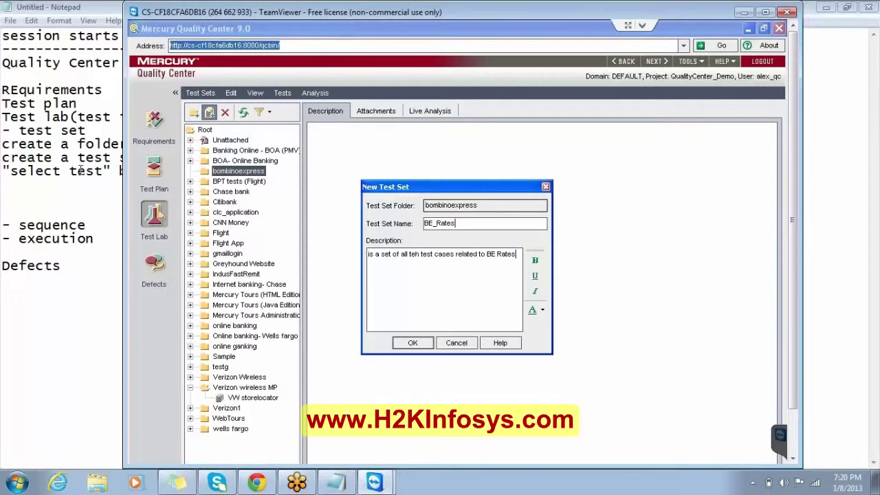
Step: Try adding an asterisk to the test set name, replace the underscore so it reads "BE Rates", and create the test set
click(437, 223)
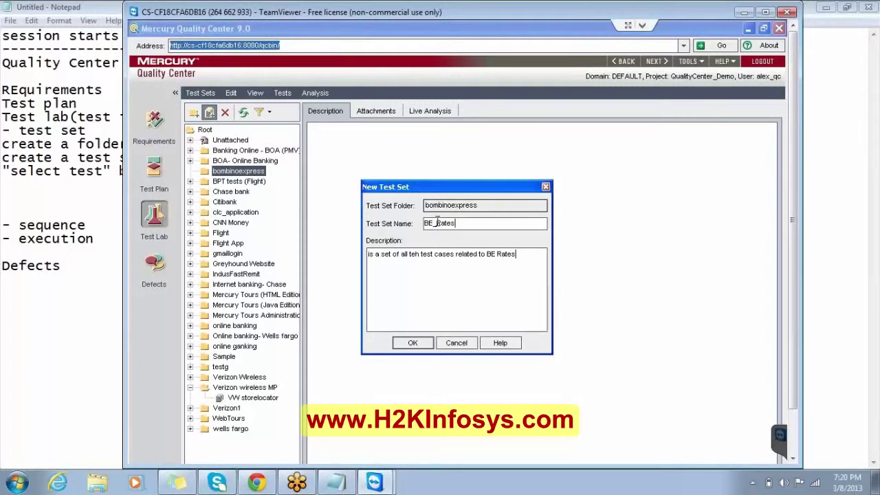
key(asterisk)
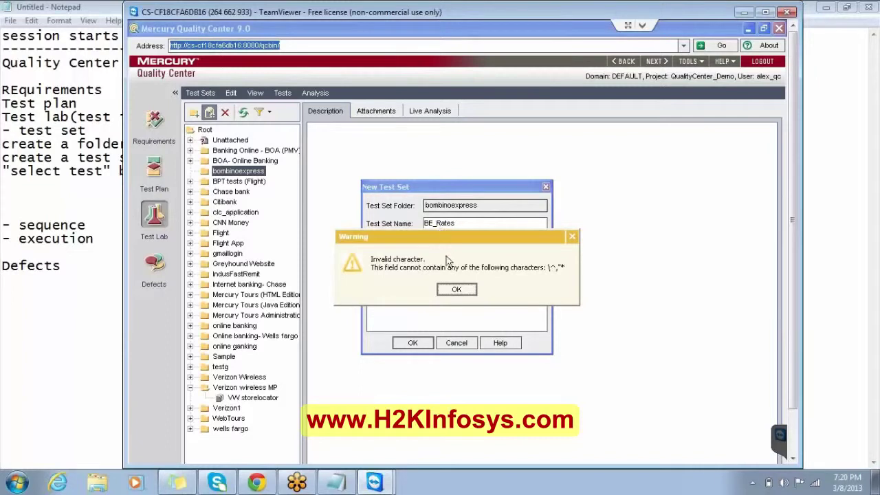
click(456, 288)
key(BackSpace)
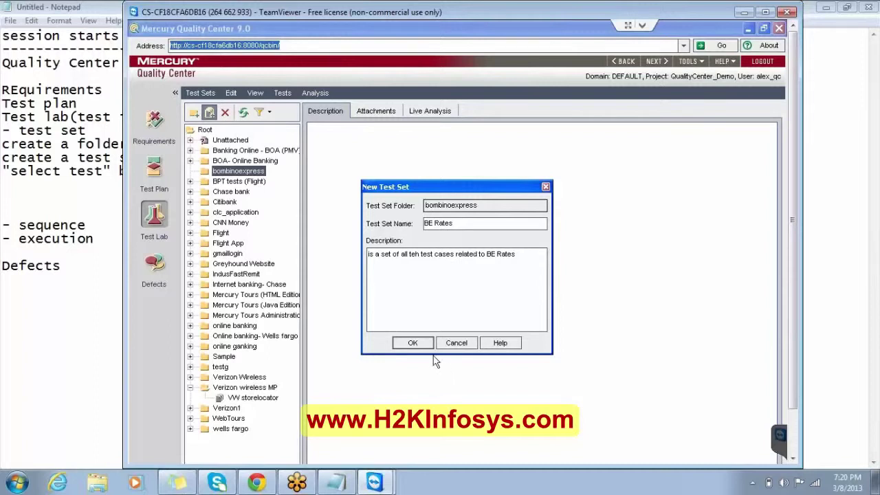
click(413, 343)
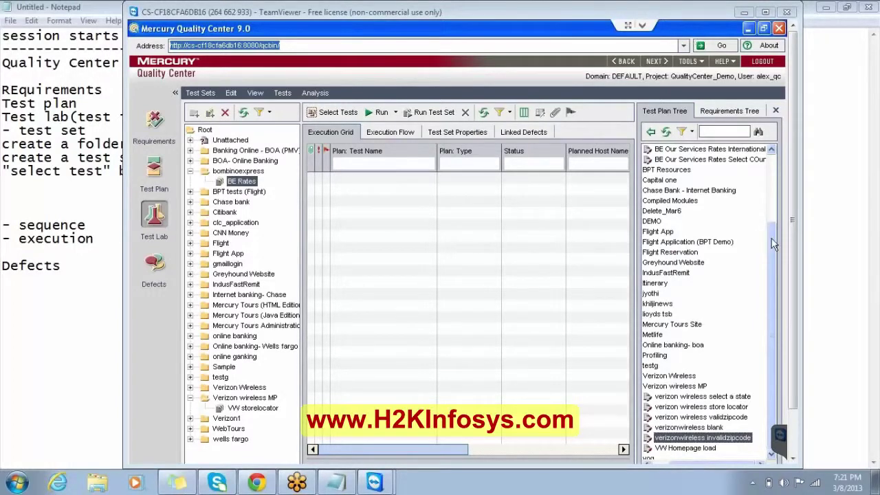
scroll(773, 244, up, 3)
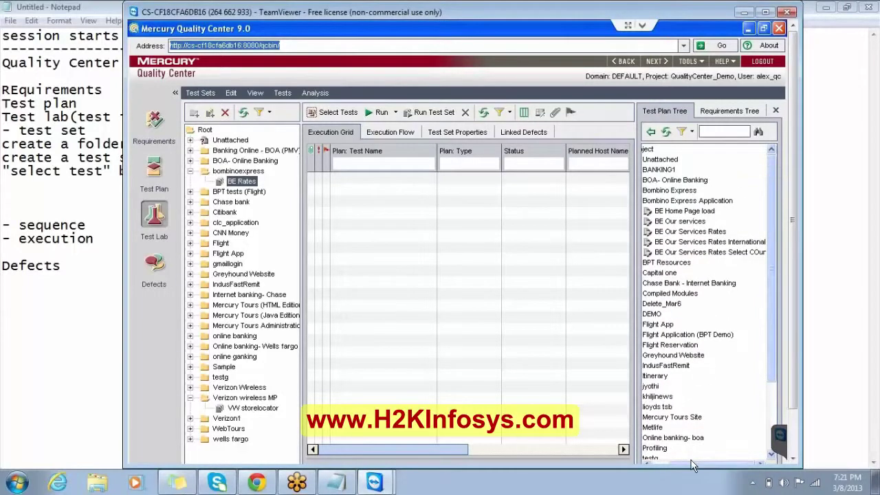
click(654, 461)
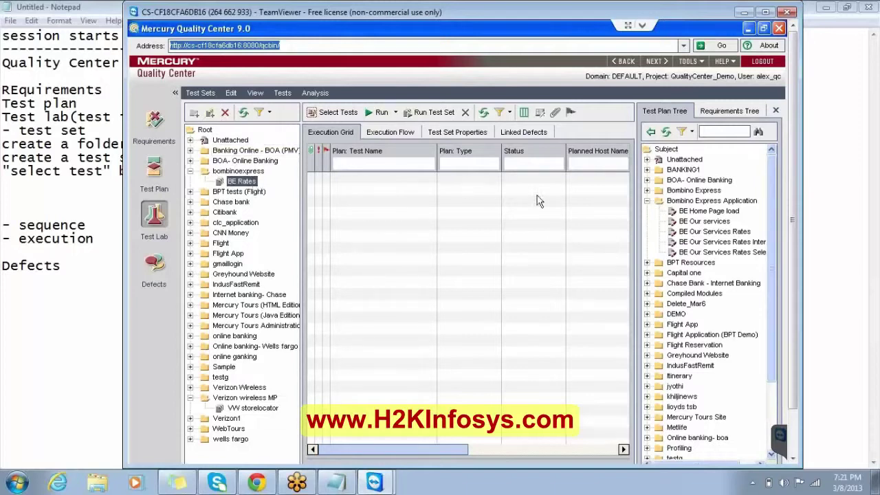
click(698, 214)
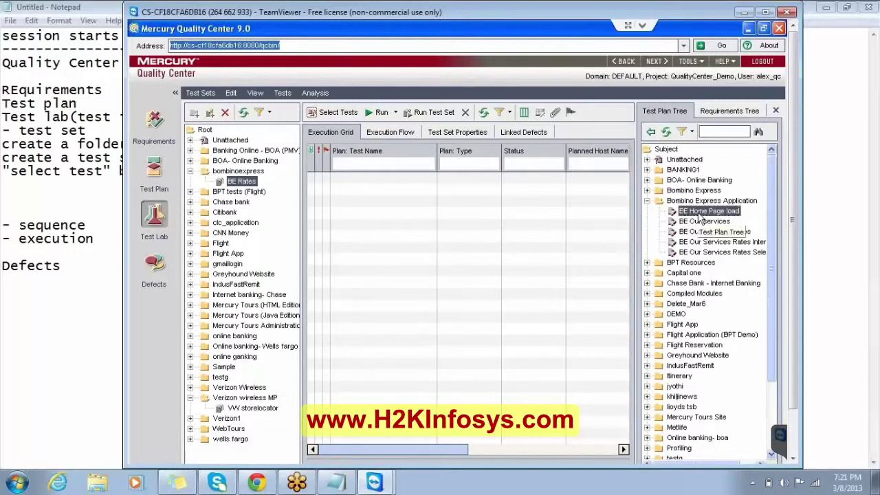
click(651, 137)
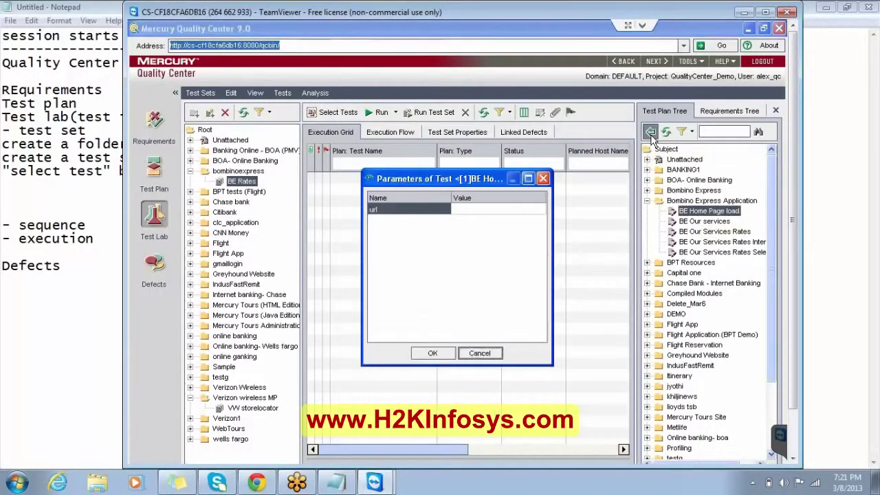
click(476, 210)
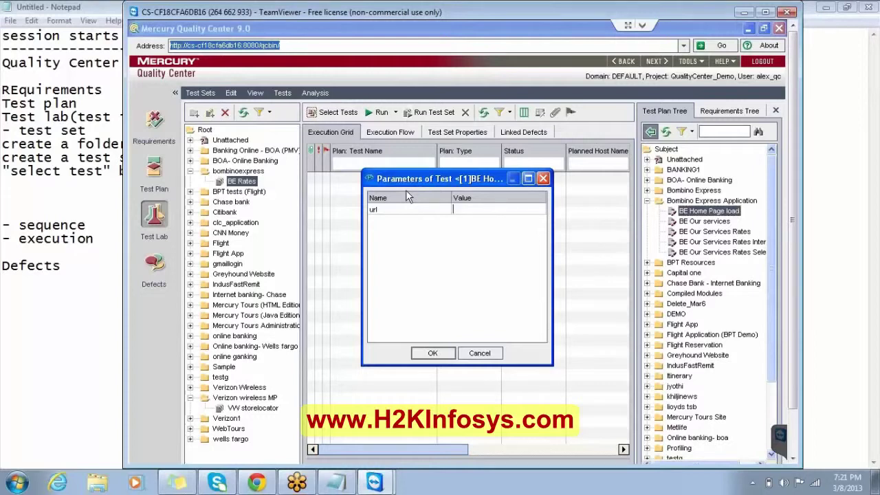
text(www.bombinoexp.com)
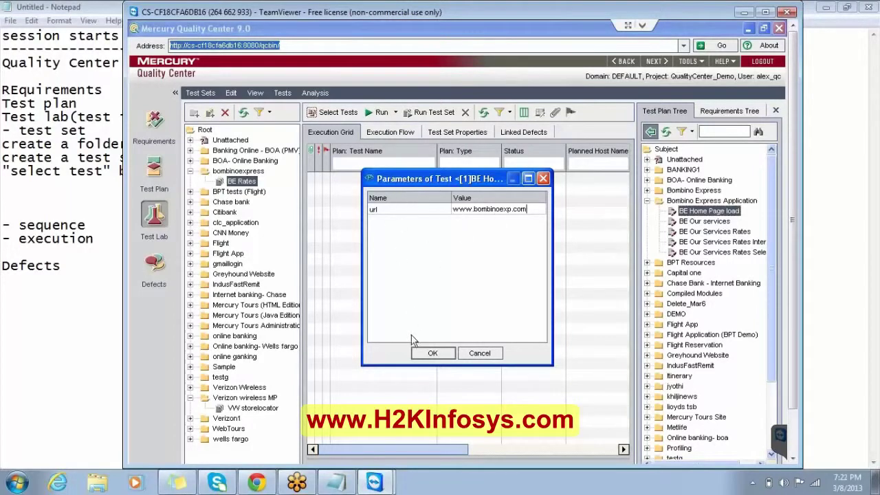
click(433, 353)
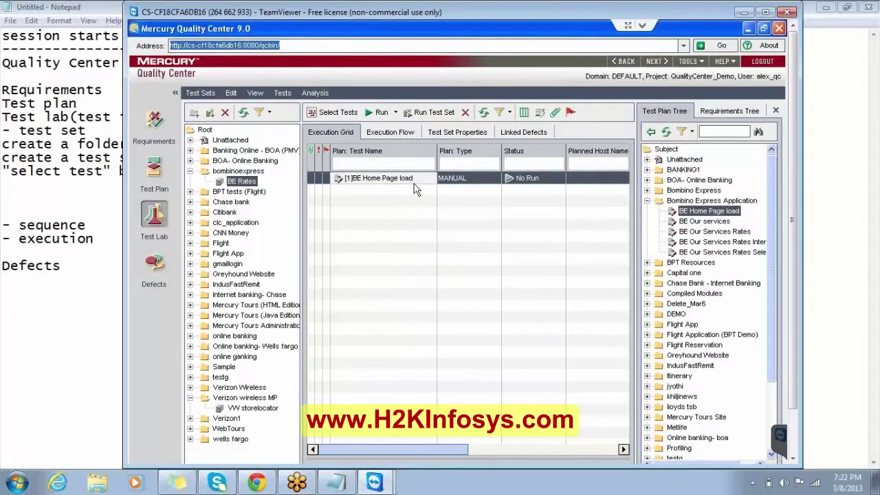
Step: Add the BE Our services and BE Our Services Rates tests to the BE Rates test set, leaving their url parameters empty
click(707, 222)
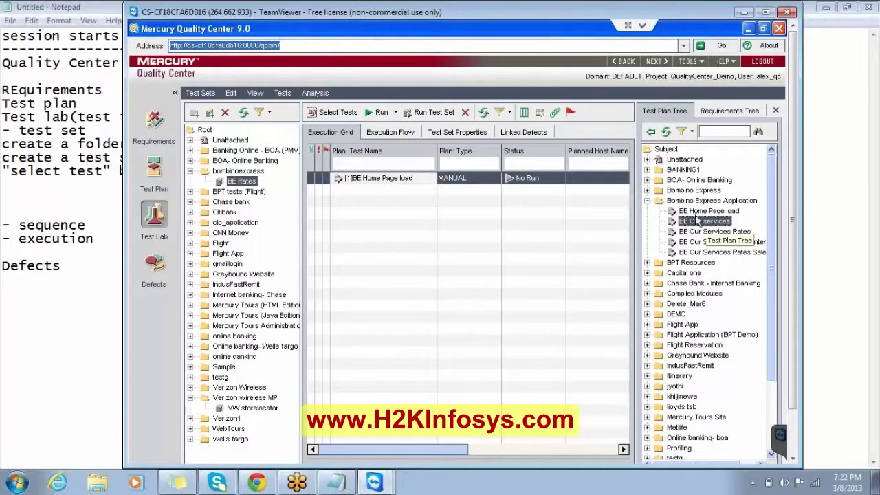
click(650, 131)
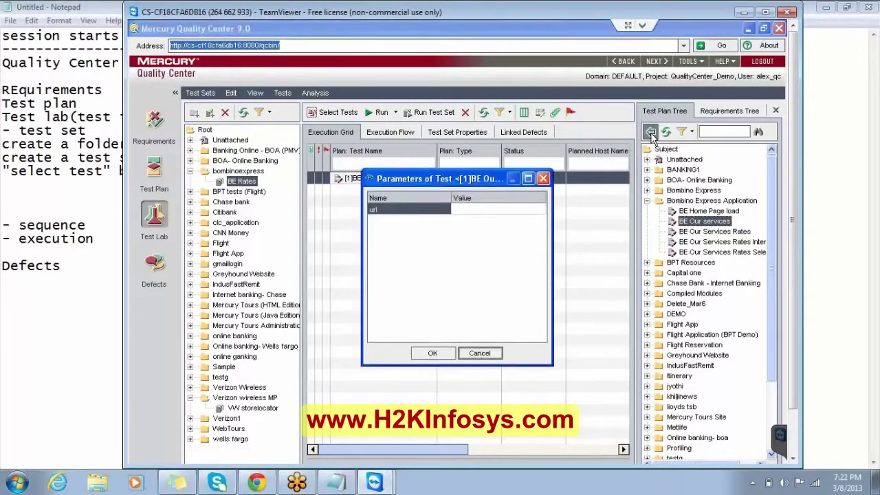
click(481, 353)
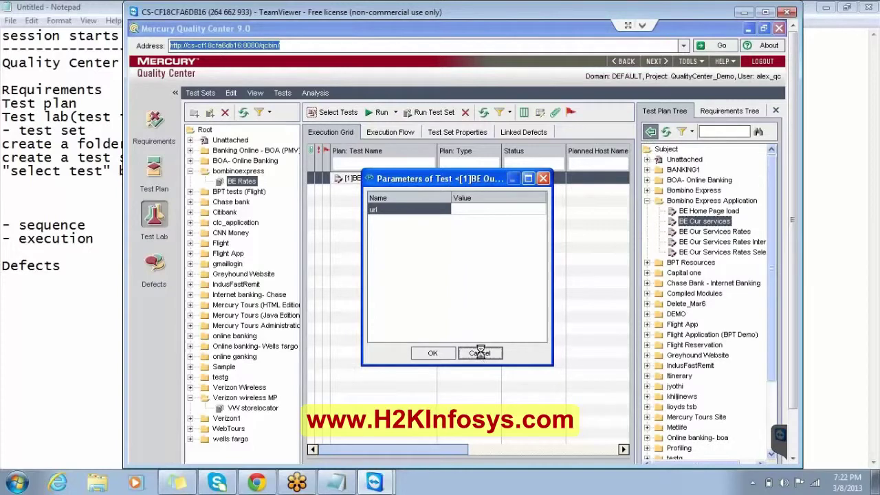
click(694, 232)
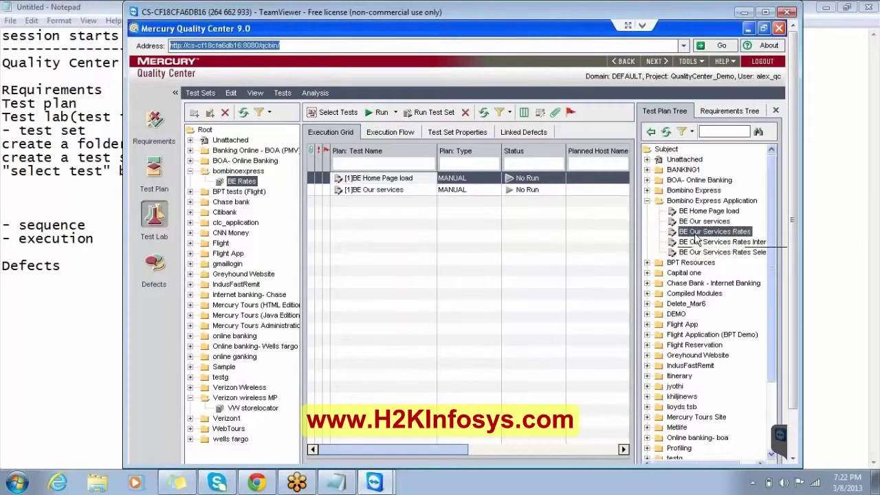
click(650, 132)
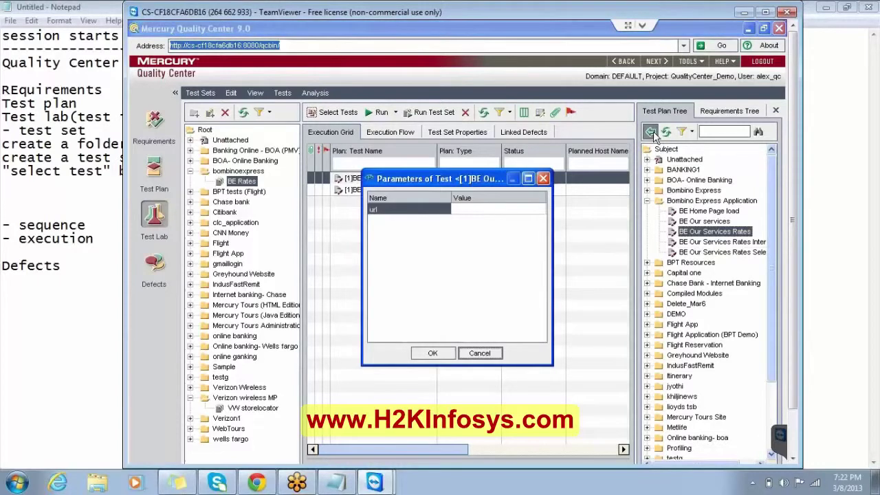
click(481, 353)
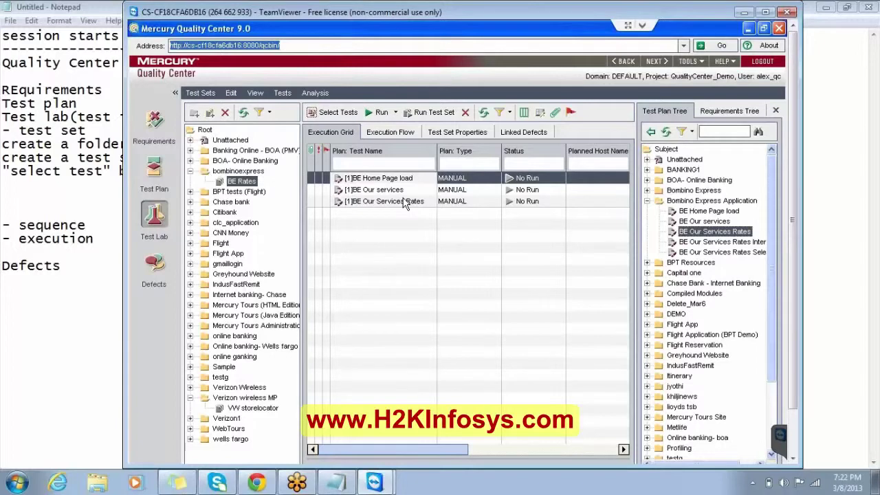
Step: Switch to Notepad and add the line "add the test cases into test set" below the "select test" button line
click(62, 183)
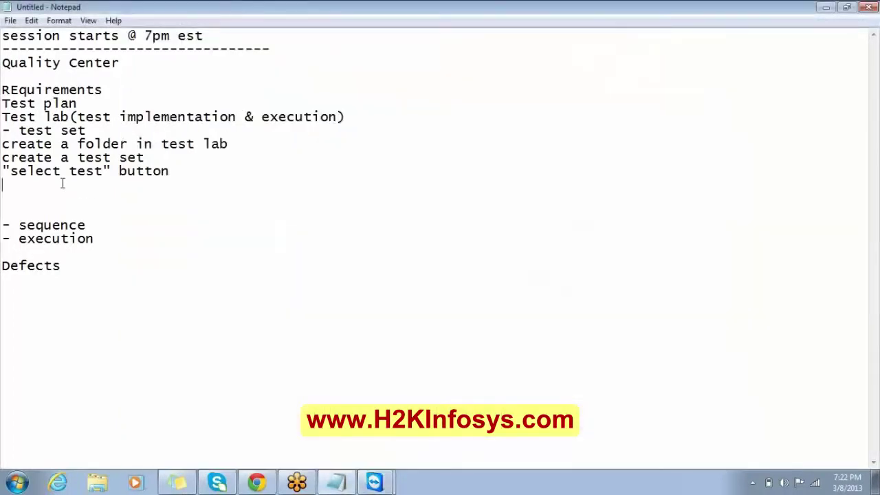
click(184, 175)
key(Return)
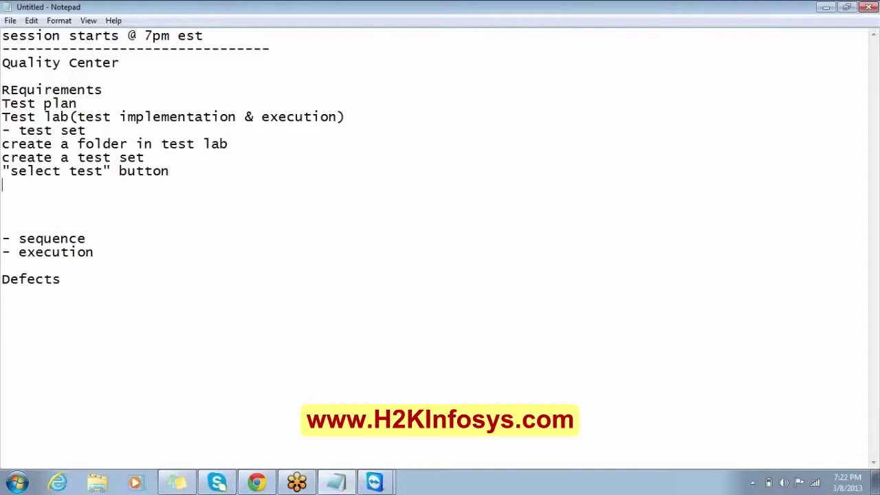
text(add thes )
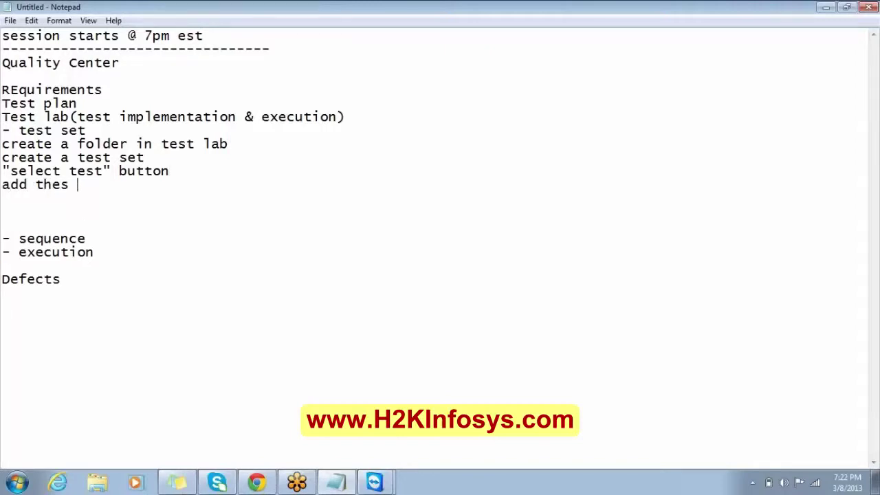
text(test case)
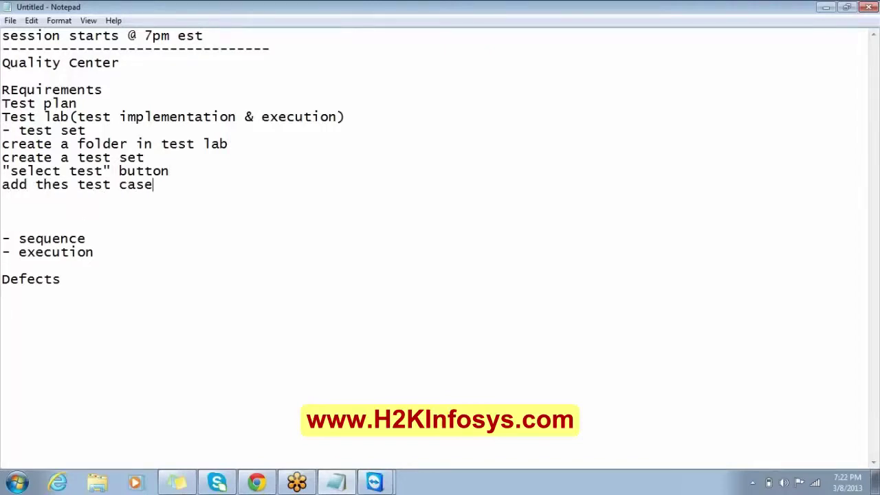
text(s into test set)
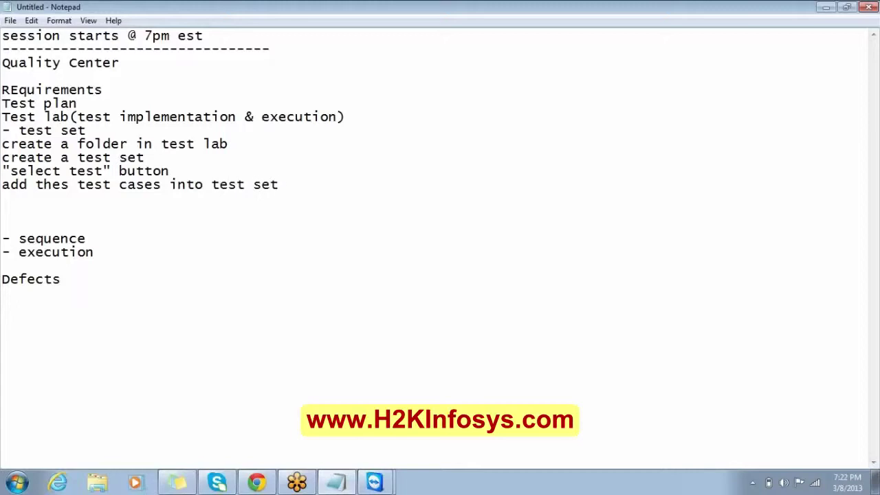
click(69, 184)
key(BackSpace)
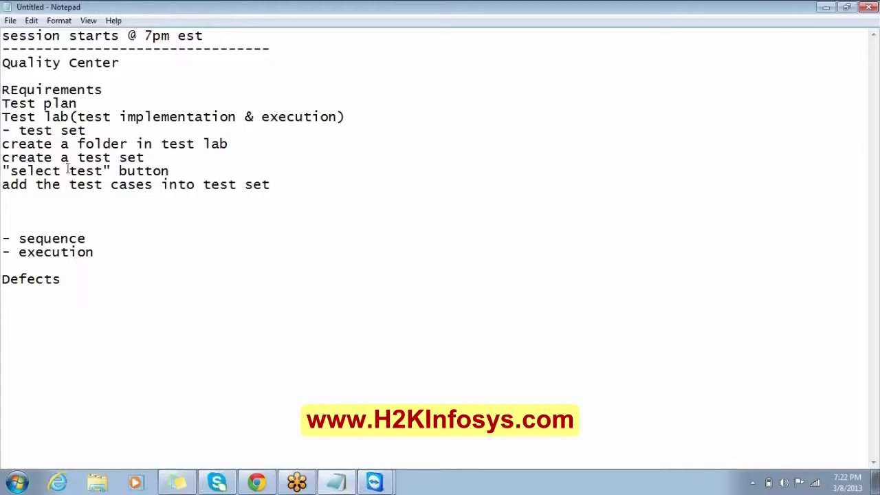
Step: Insert a blank line above the Test lab heading and another above "- test set" in the notes
click(3, 117)
key(Return)
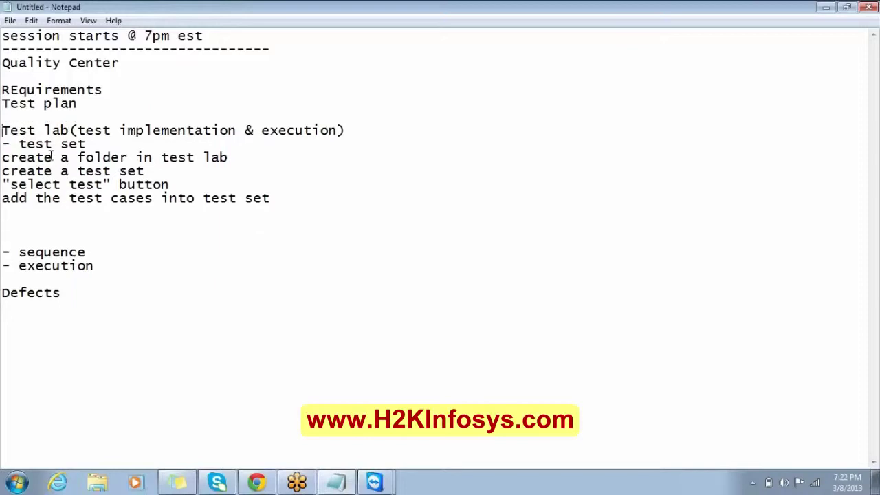
click(4, 145)
key(Return)
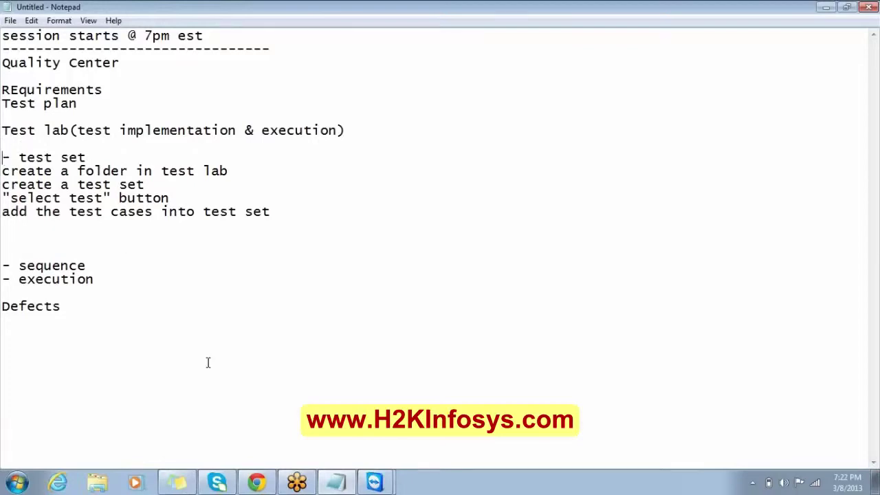
Step: Switch to Quality Center and display the execution flow of the BE Rates test set
mouse_move(374, 481)
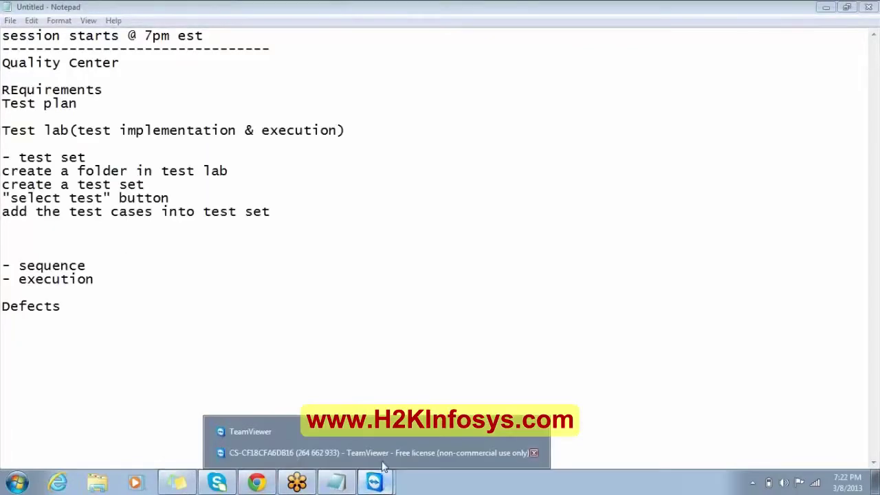
click(379, 455)
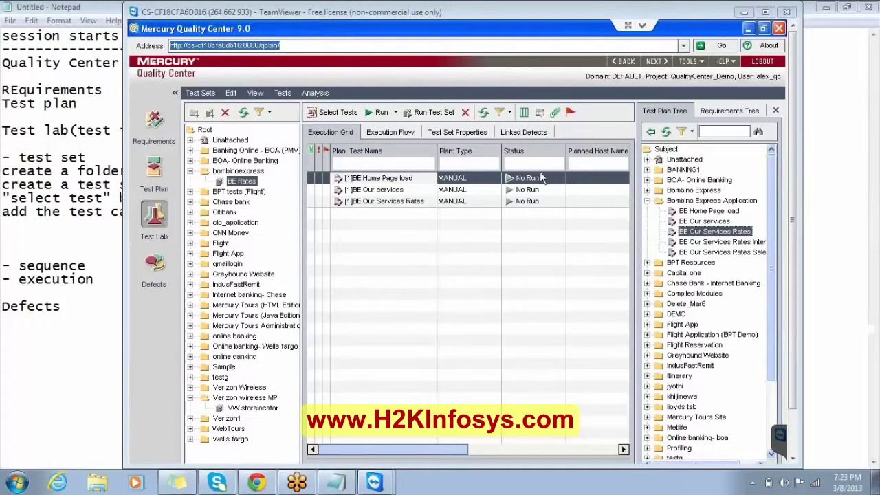
click(406, 133)
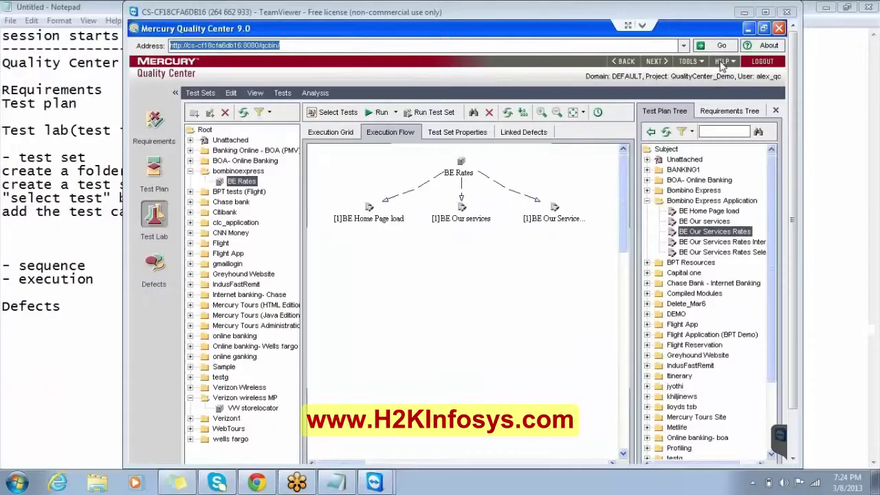
Step: Switch to Notepad and reduce the gap above "- sequence" to a single blank line
click(67, 231)
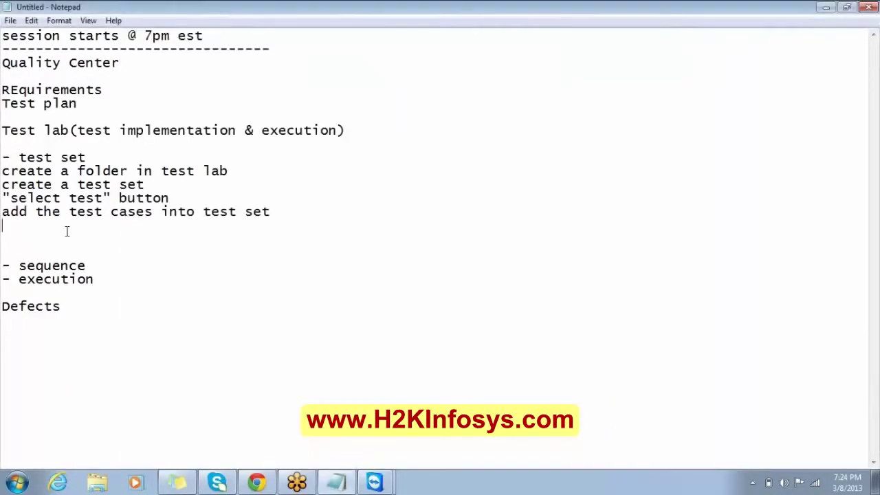
key(Delete)
key(Delete)
key(Delete)
key(Return)
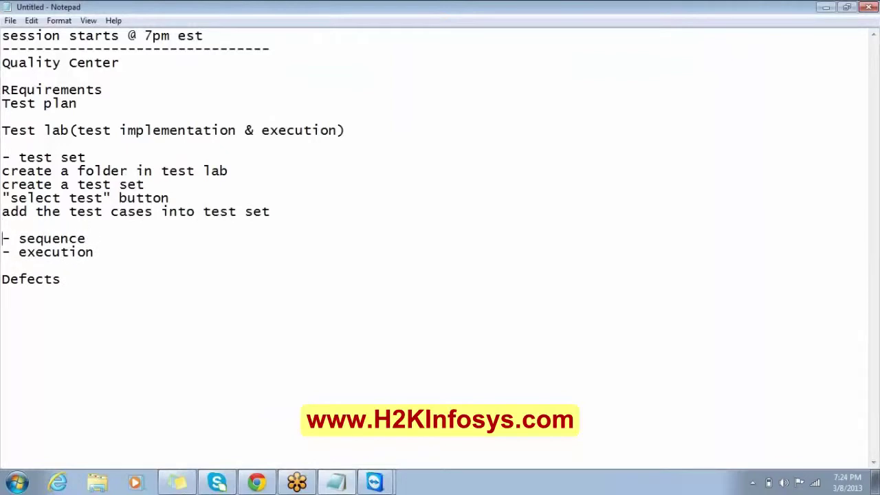
Step: Separate "- execution" from "- sequence" with blank lines and add the line "execution flow" directly under "- sequence"
key(Down)
key(Return)
key(Return)
key(Return)
key(Up)
key(Up)
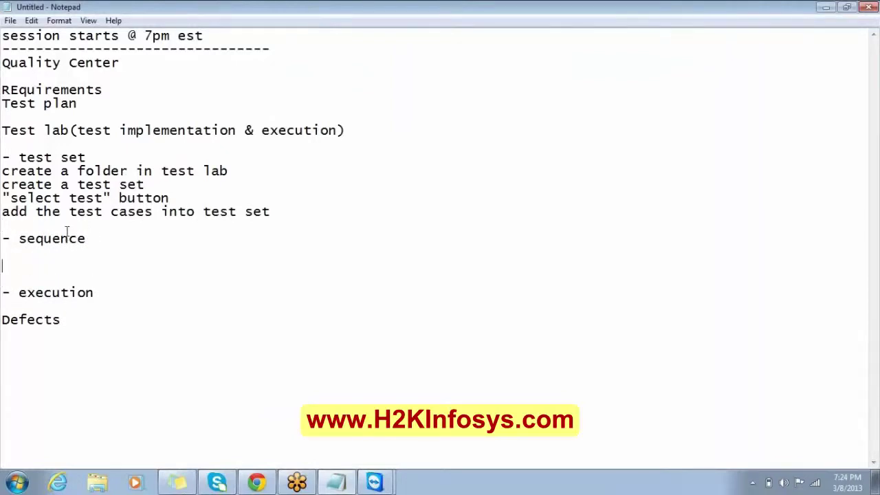
text(execution )
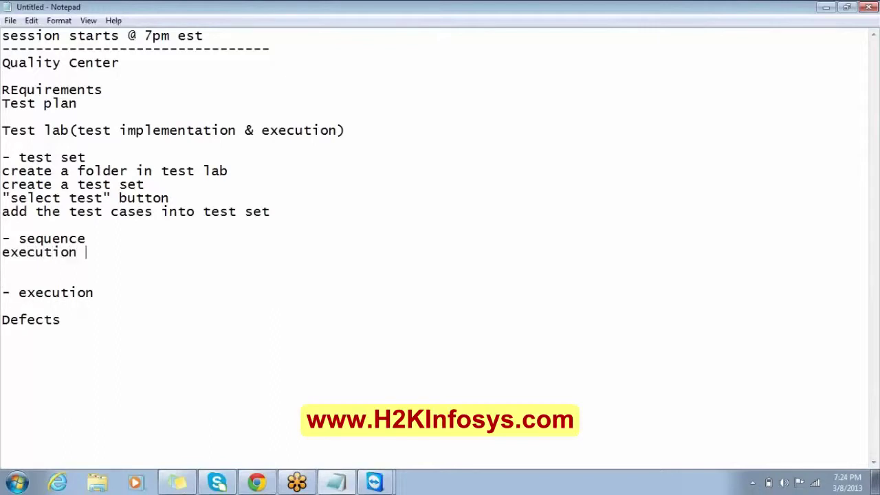
text(flow)
key(Return)
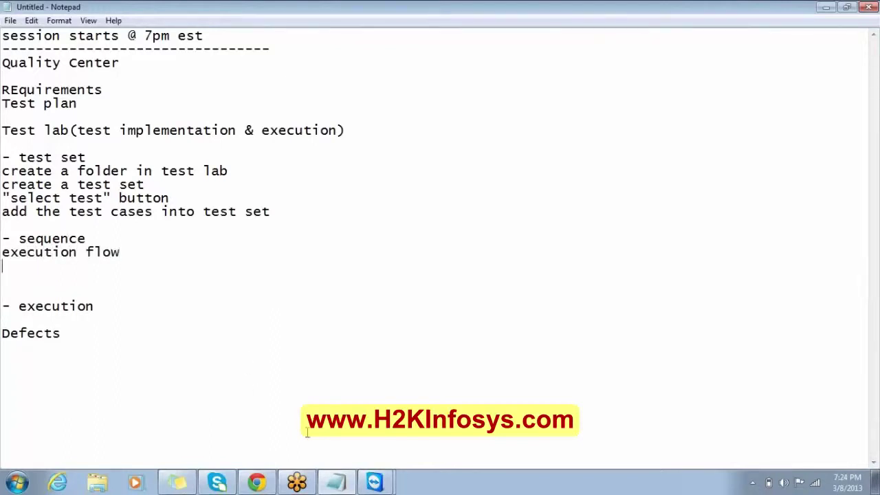
Step: Switch to Quality Center and examine the three tests in the BE Rates execution flow
click(379, 480)
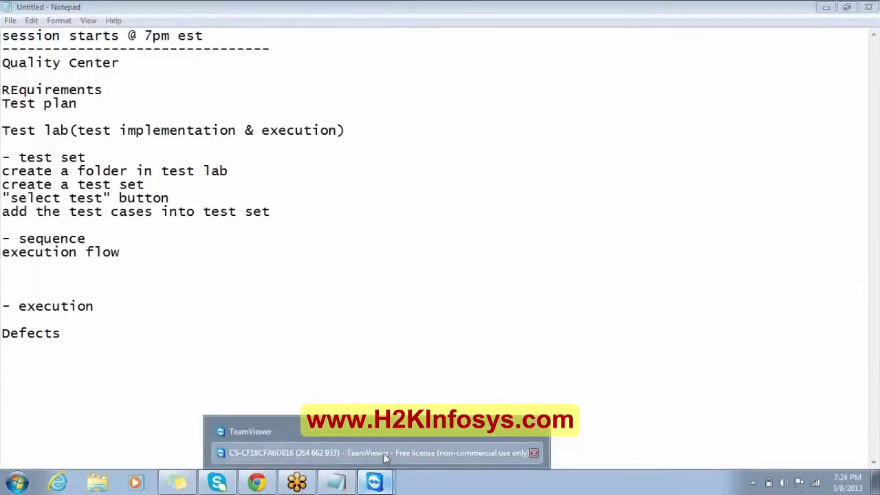
click(384, 453)
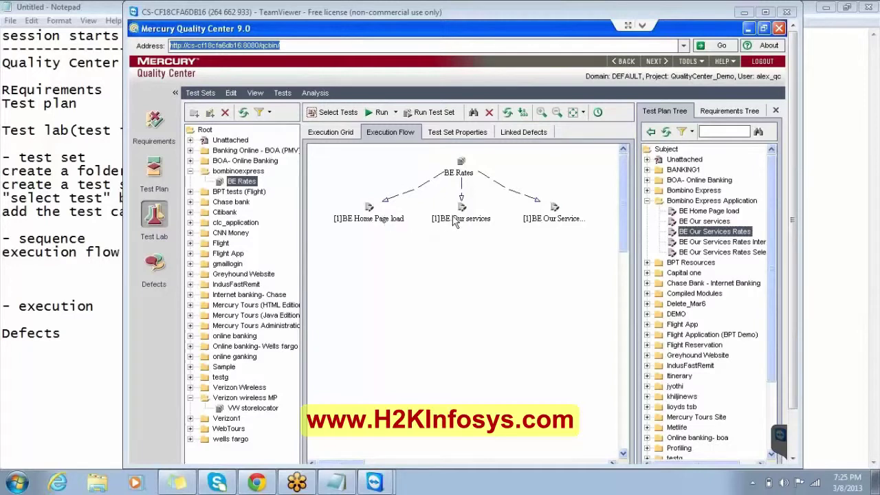
click(526, 226)
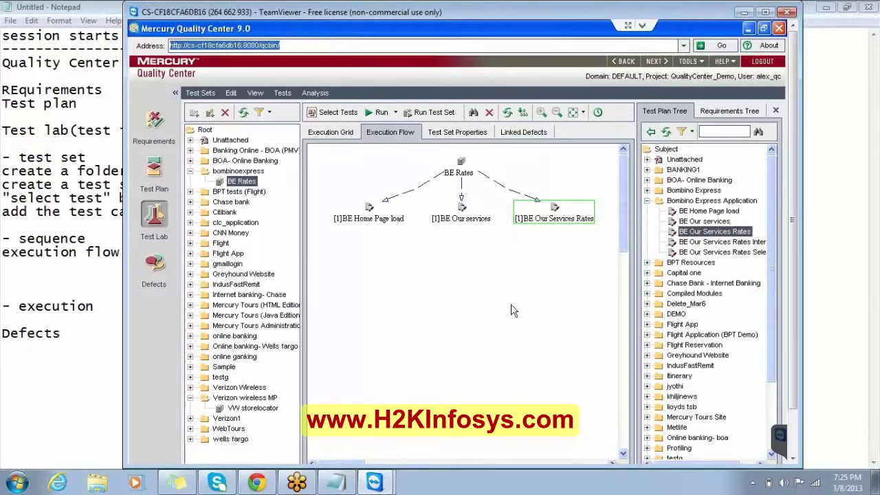
click(475, 273)
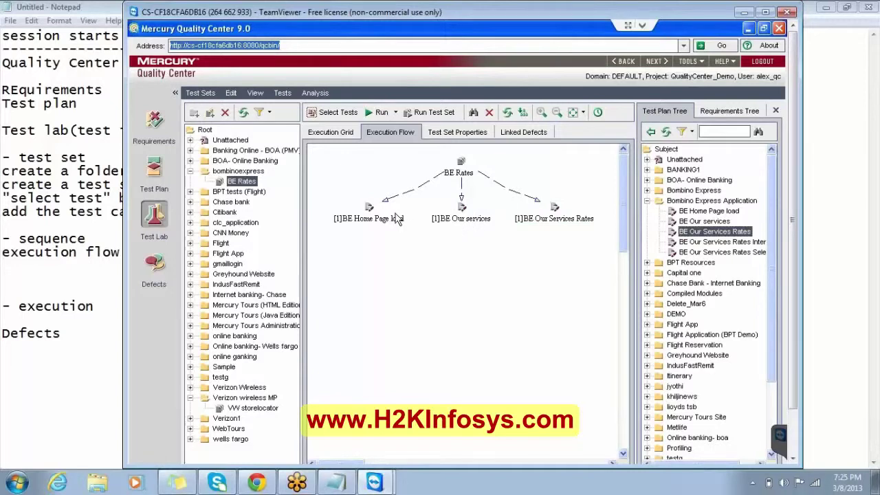
Step: Add an execution condition so BE Our services runs only if BE Home Page load is Finished, and place its node lower in the flow
double_click(451, 227)
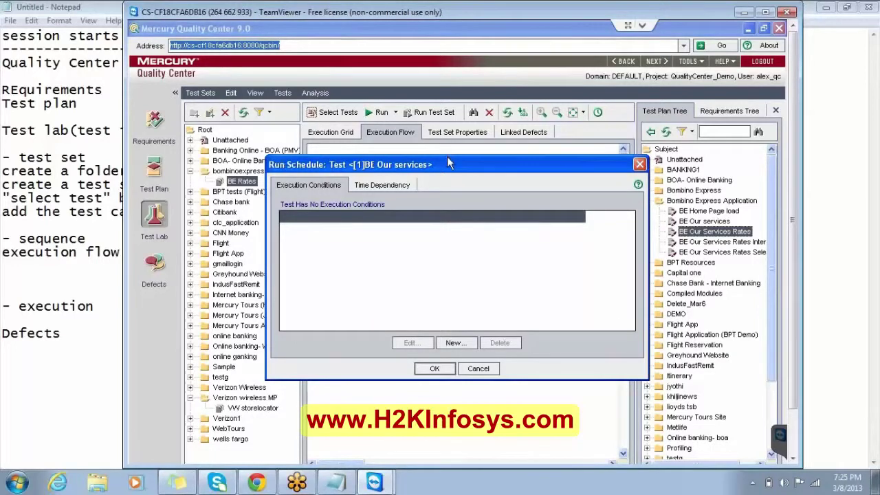
drag(447, 164, 455, 242)
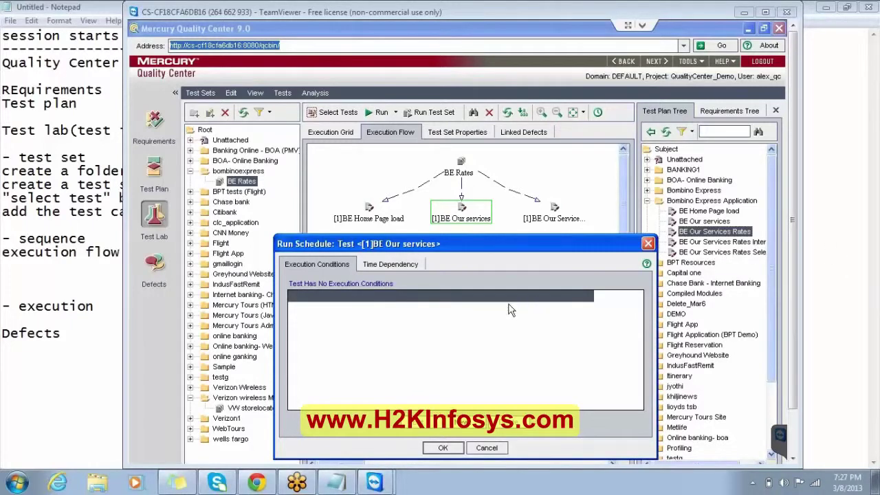
click(472, 425)
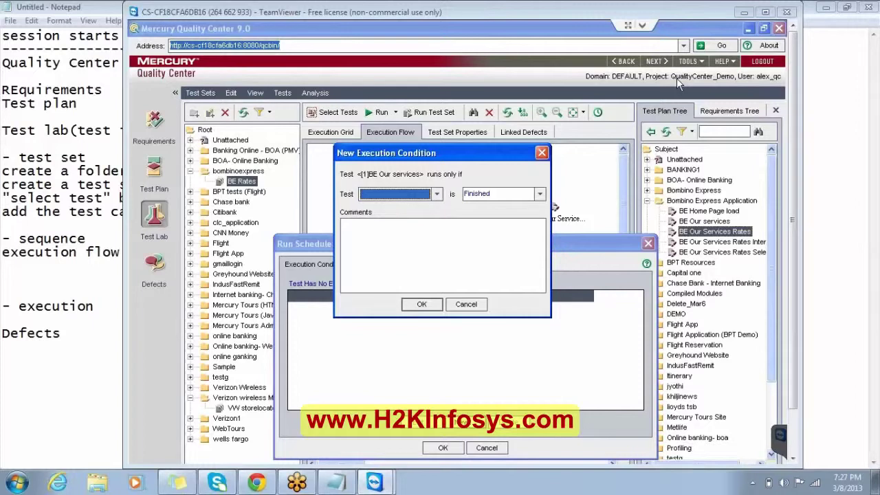
click(477, 307)
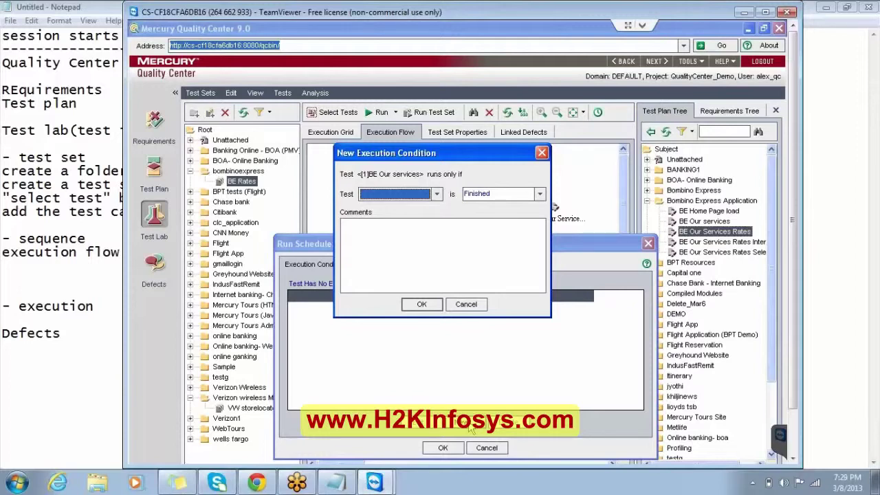
click(437, 196)
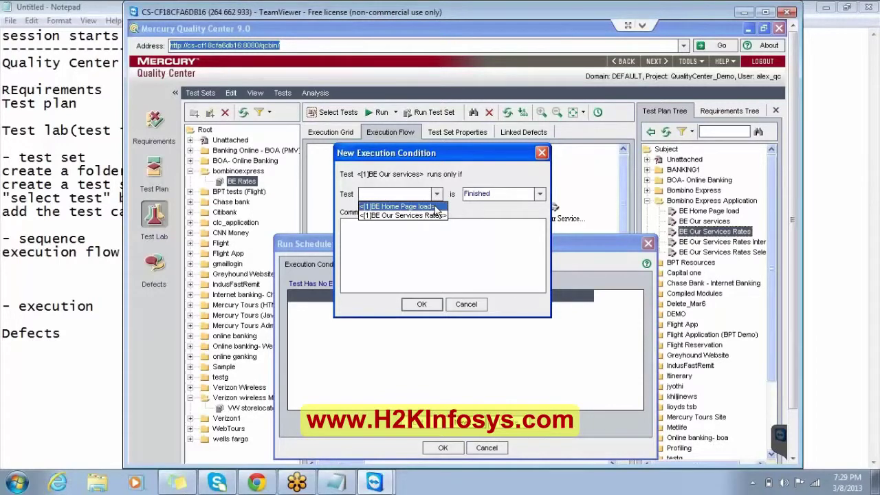
click(435, 207)
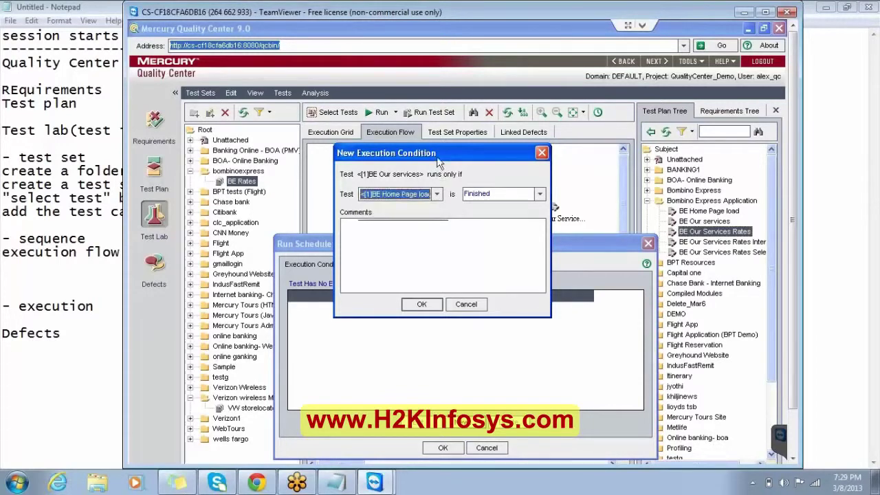
drag(439, 158, 462, 255)
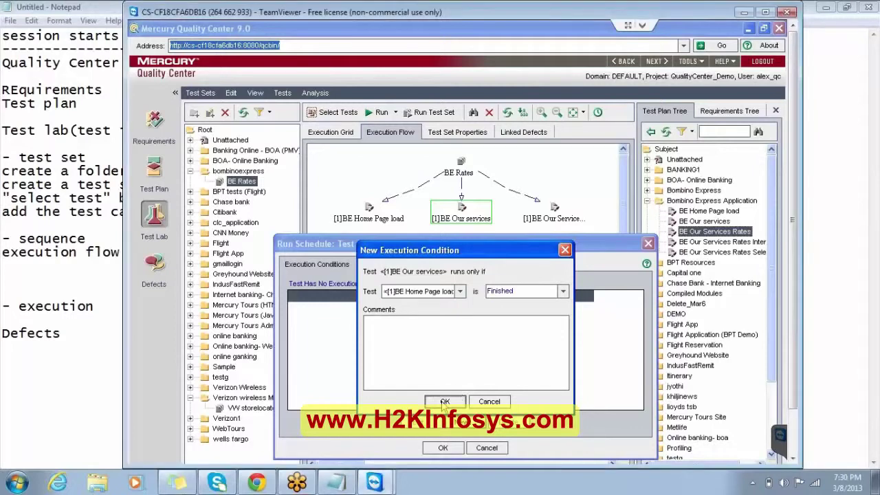
click(444, 402)
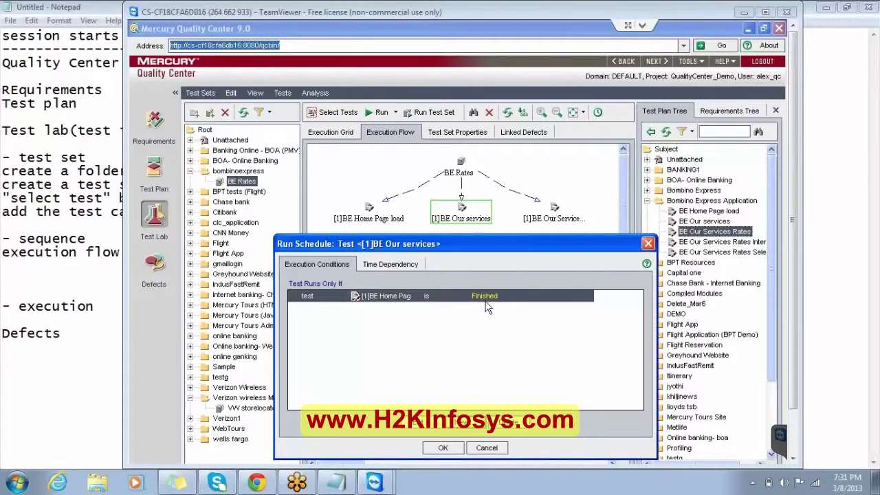
click(443, 447)
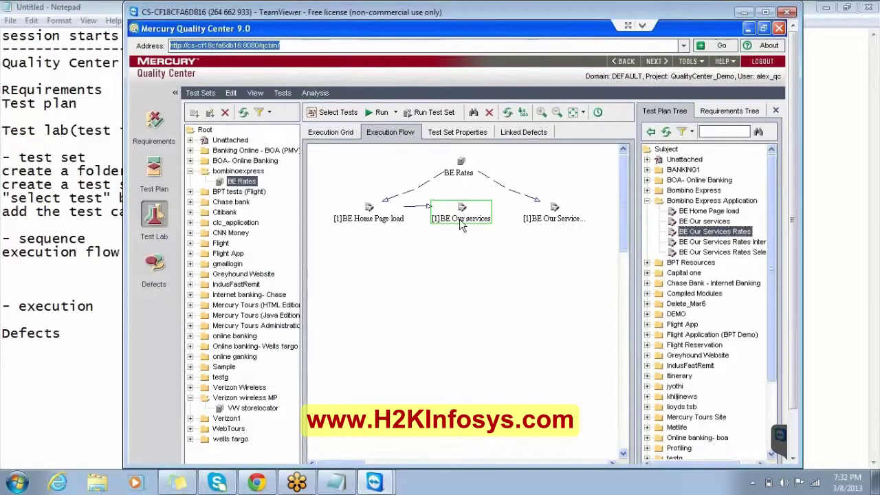
drag(459, 219, 448, 275)
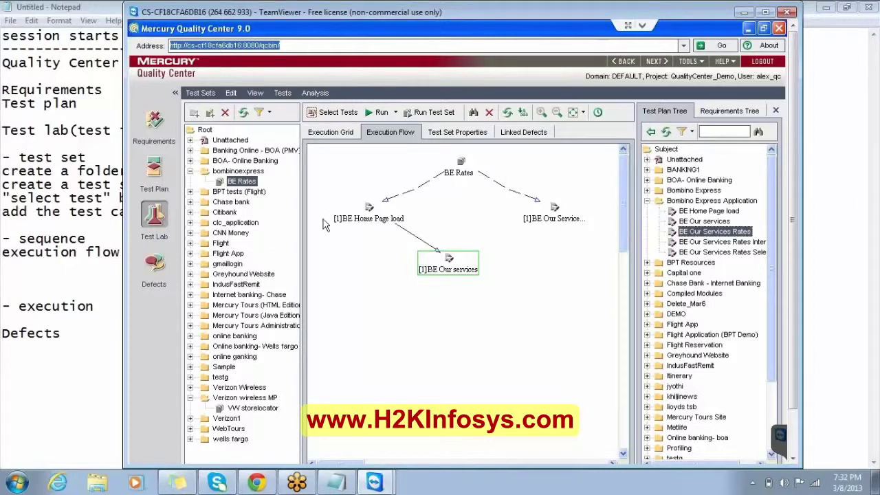
Step: Make BE Our Services Rates run only if BE Our services is Finished, and place its node below BE Our services in the flow
click(548, 220)
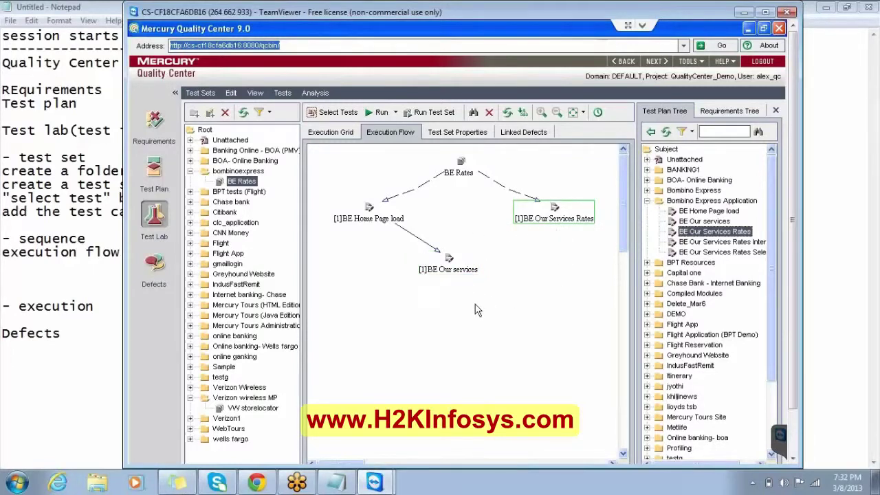
double_click(550, 221)
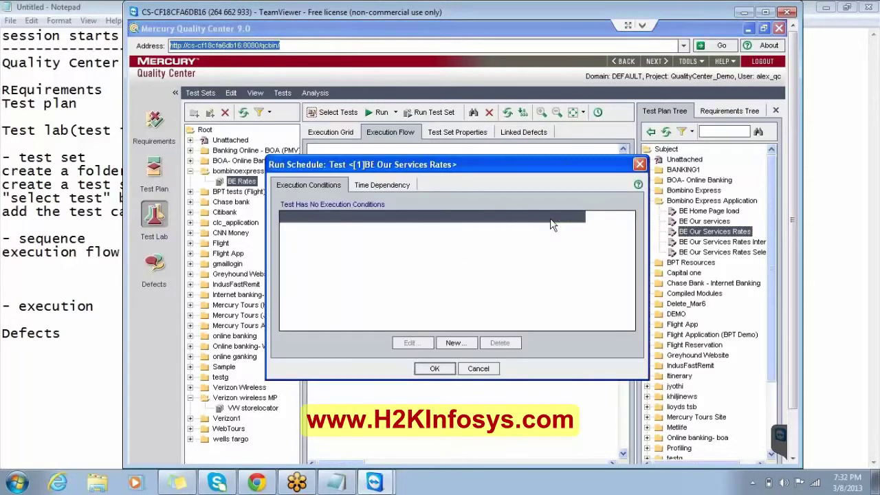
click(454, 343)
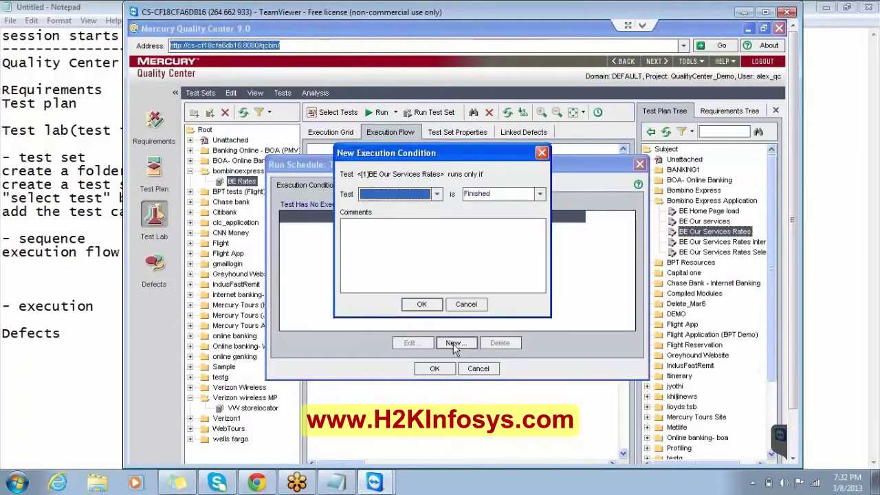
click(438, 195)
click(434, 215)
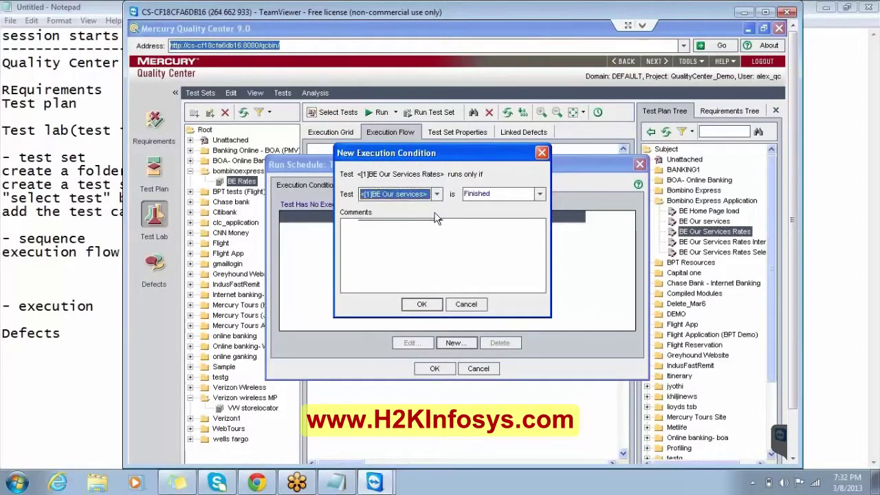
click(424, 305)
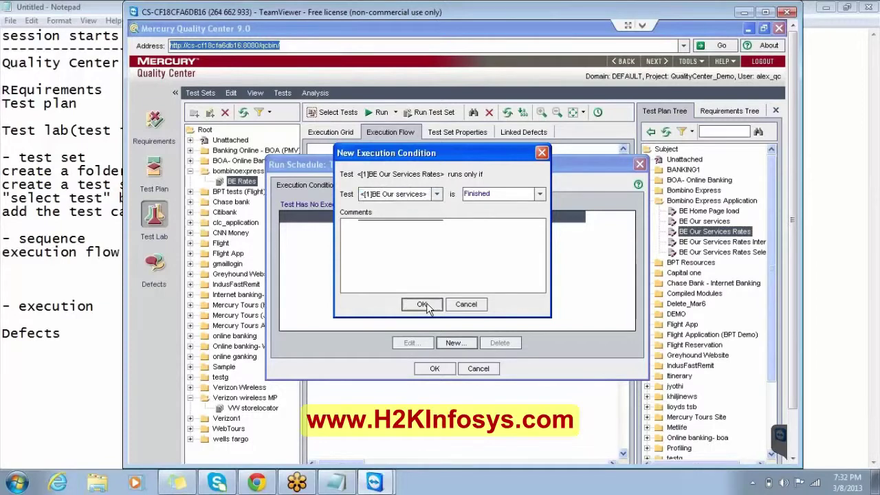
click(433, 370)
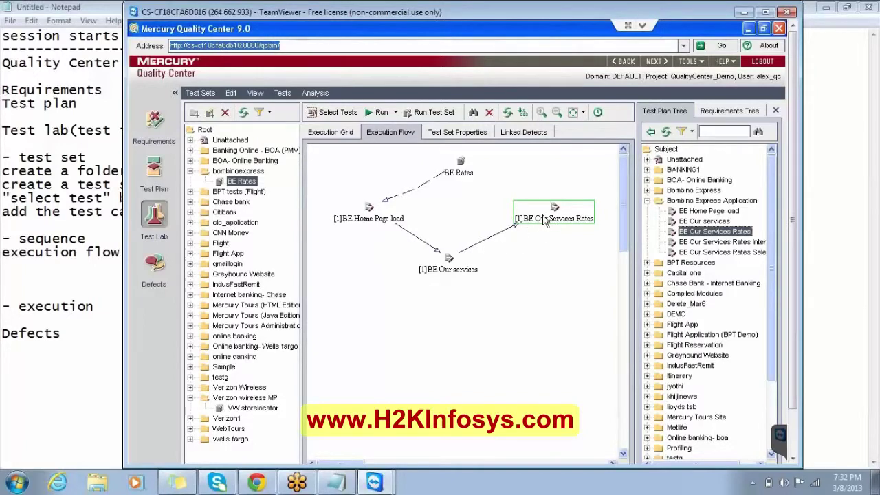
drag(542, 218, 523, 315)
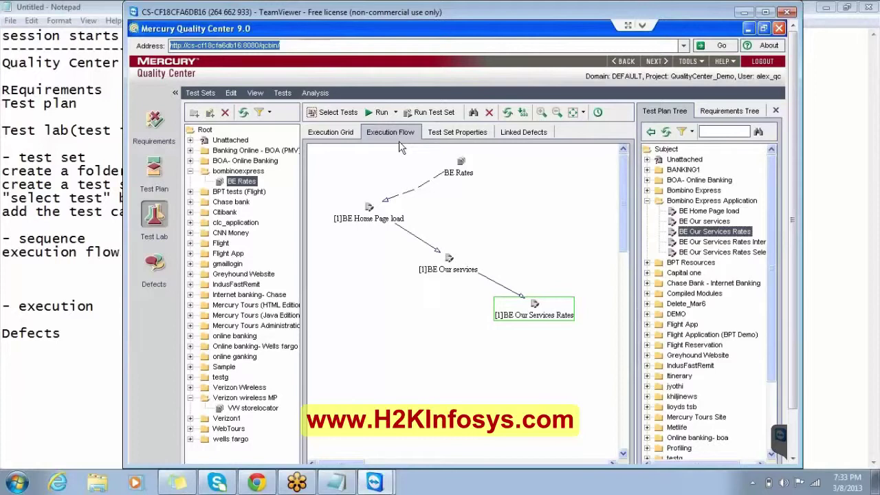
Step: Switch to Notepad, reduce the gap above "- execution" to one blank line, and insert two more blank lines below it
click(56, 276)
key(Delete)
key(Delete)
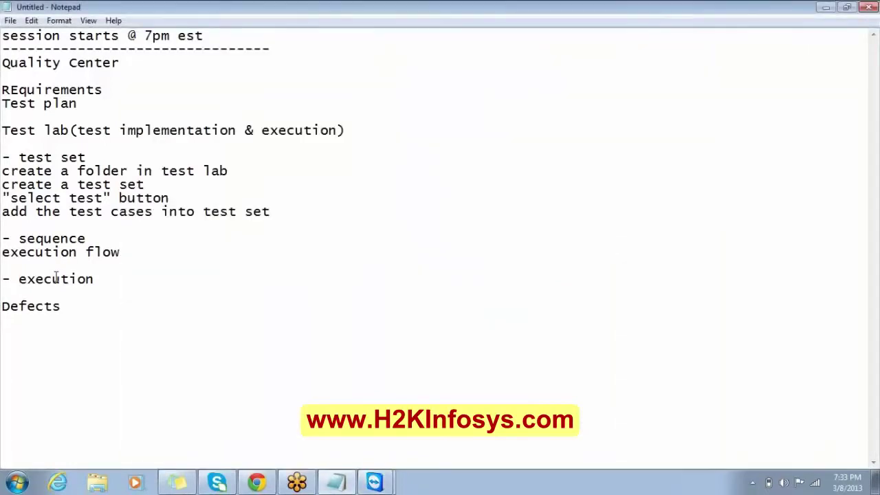
click(98, 279)
key(Return)
key(Return)
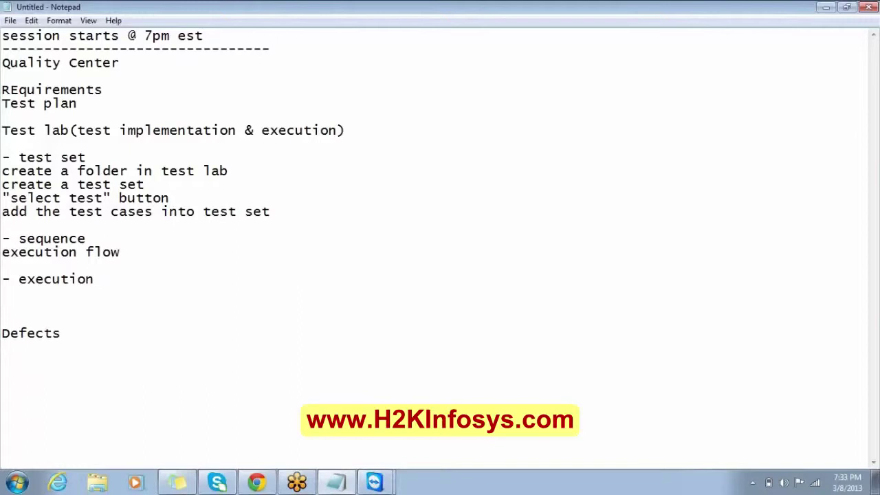
Step: Switch to Quality Center, hide the test selection tree, and display the execution grid of the BE Rates test set
click(387, 481)
click(386, 456)
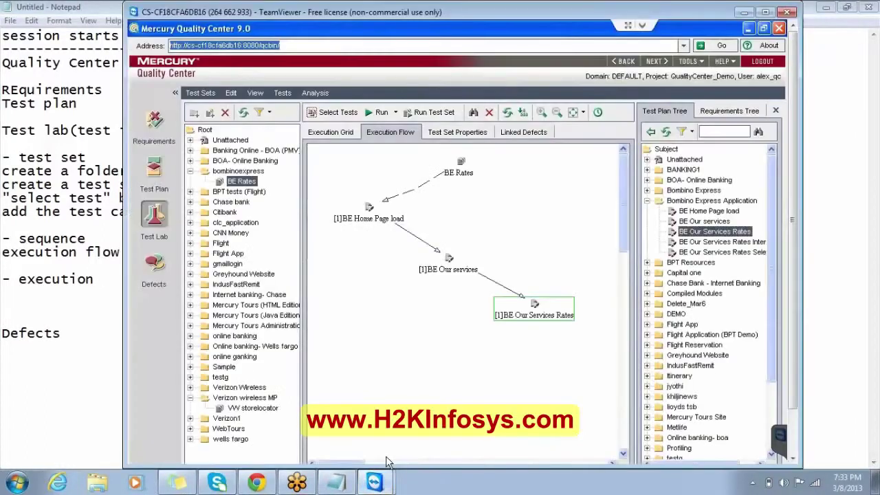
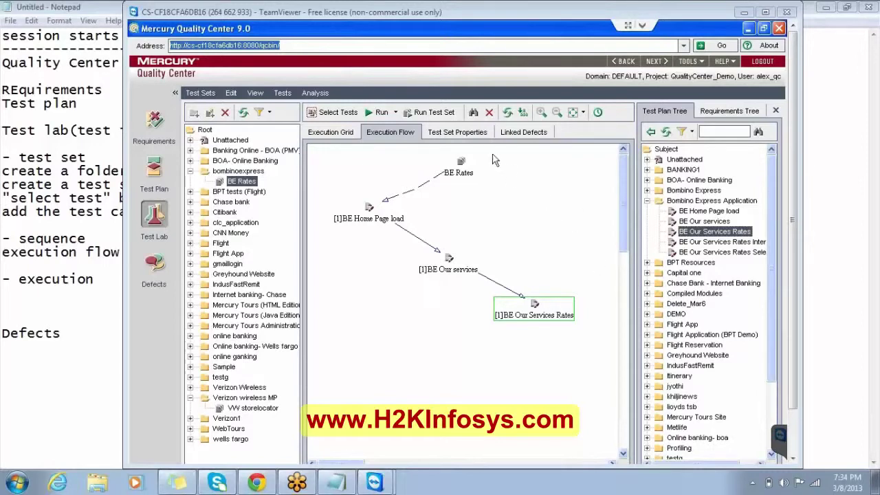
click(331, 112)
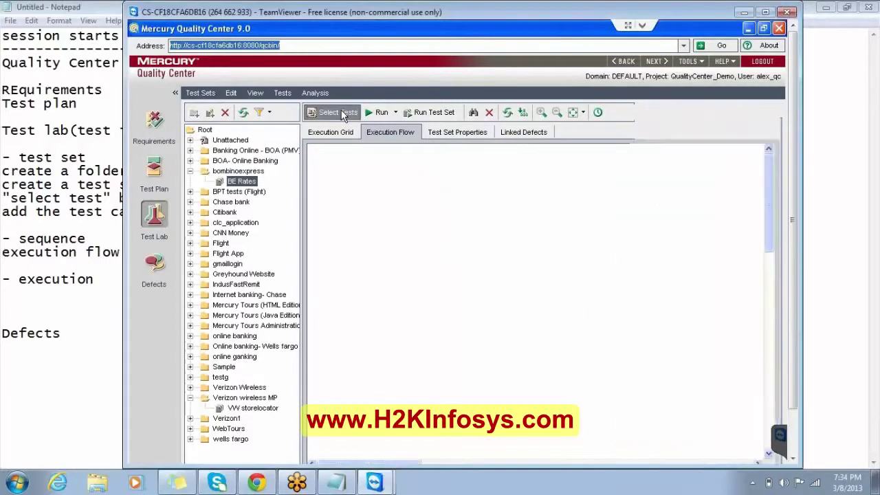
click(333, 132)
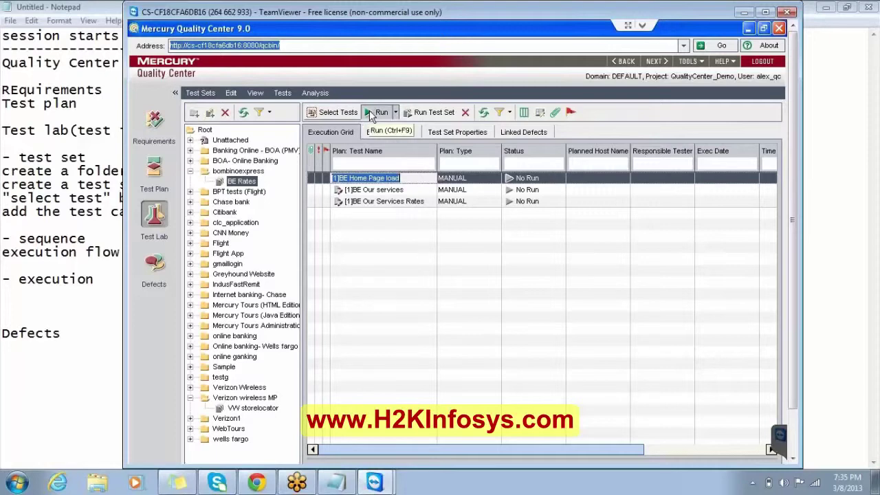
Step: Switch to Notepad and add the line "execution grid, select test case, click on run" under "- execution"
click(71, 294)
text(exe)
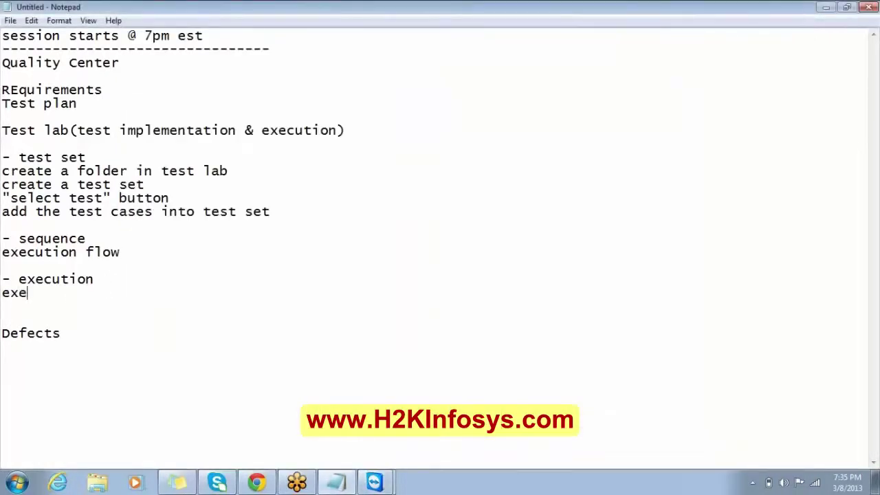
text(cution grid)
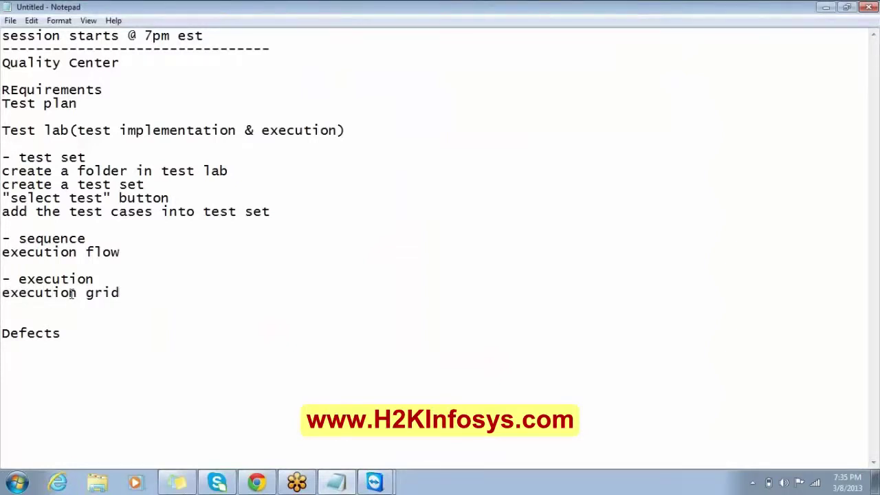
text(, select test case)
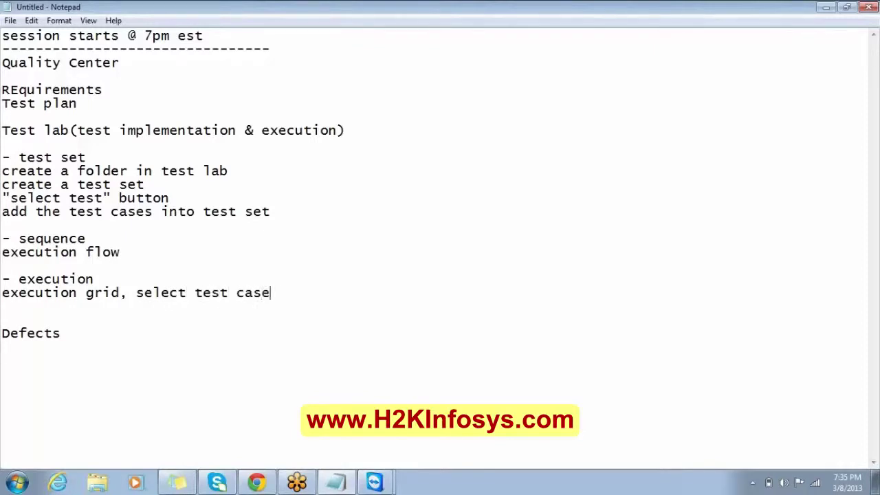
text(, click on run)
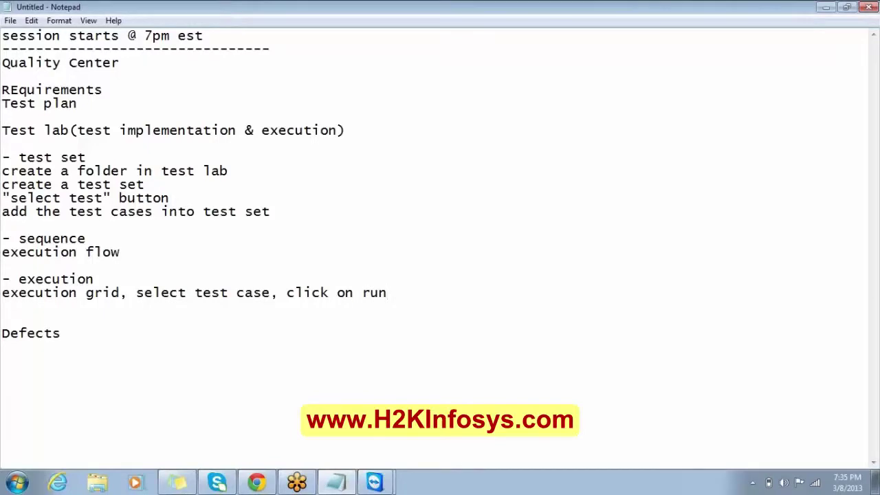
key(Return)
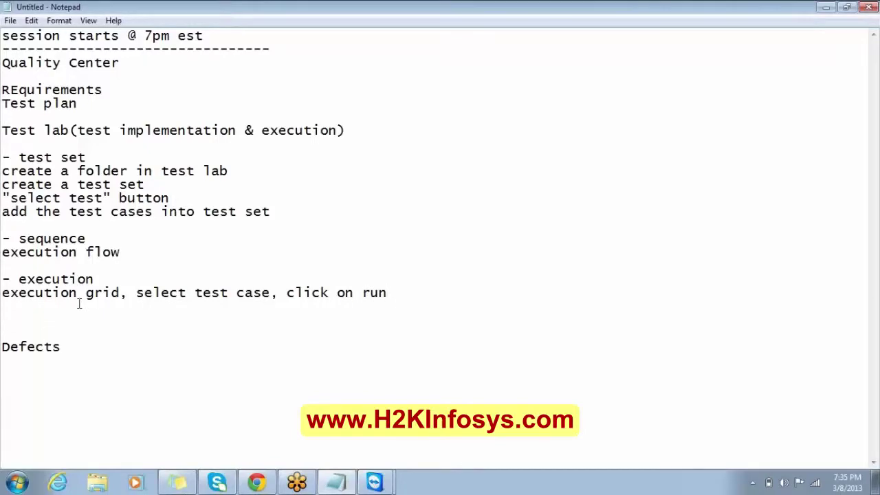
Step: Switch to Quality Center and open the Manual Runner for the BE Home Page load test
mouse_move(373, 481)
click(374, 452)
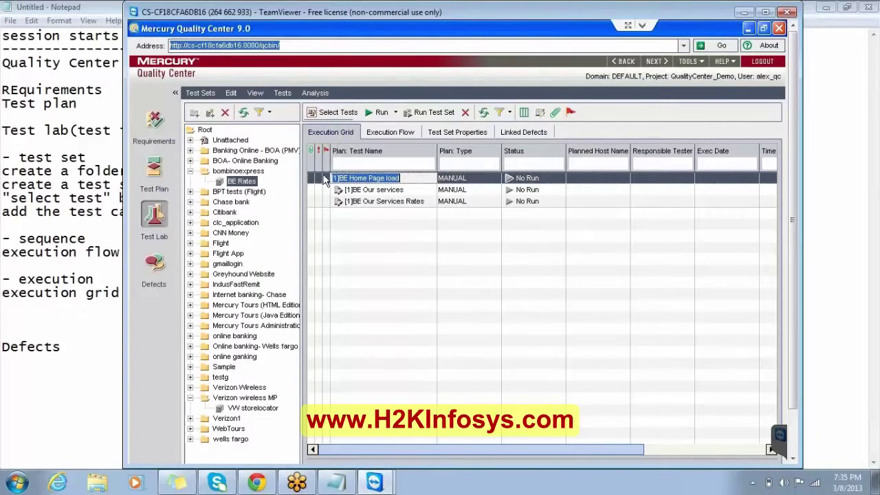
click(379, 114)
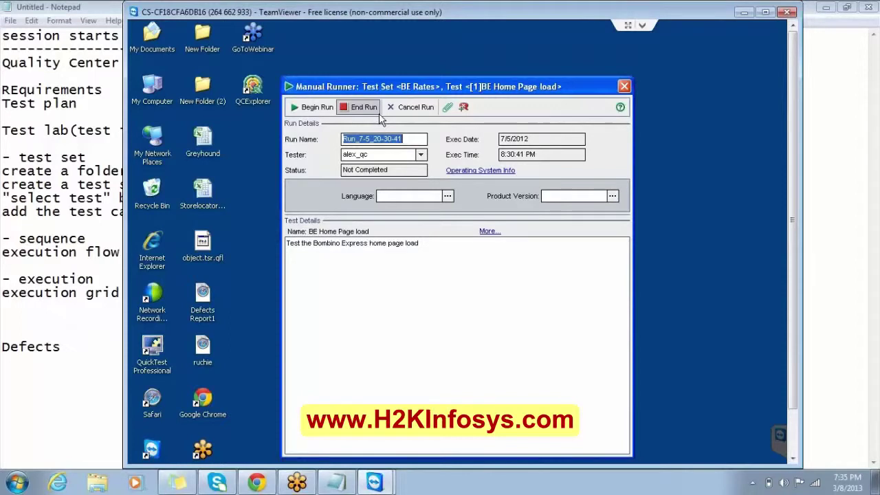
Step: Switch to Notepad and add the line "begin run button" below the execution grid note
click(74, 308)
text(b)
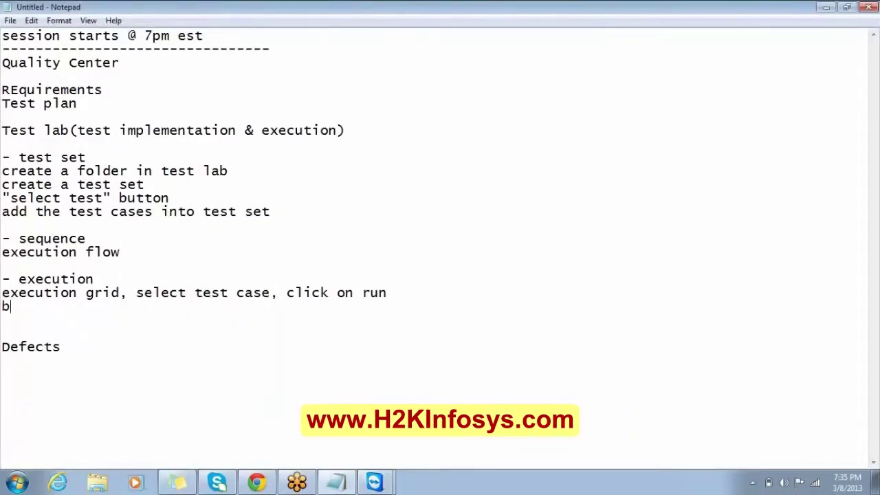
text(igin run )
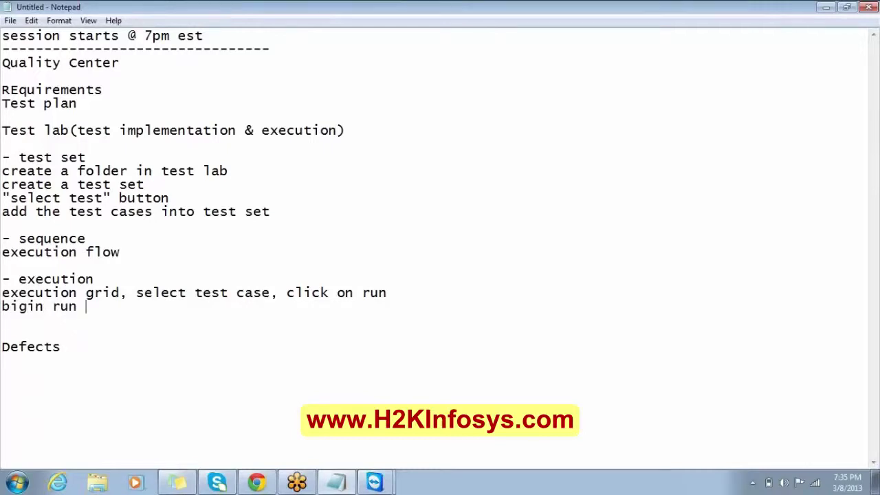
text(v)
key(BackSpace)
text(button)
key(Left)
key(Left)
key(Left)
key(Left)
key(Left)
key(Left)
key(Left)
key(Left)
key(Left)
key(Left)
key(Left)
key(Left)
key(Left)
key(Left)
key(BackSpace)
text(e)
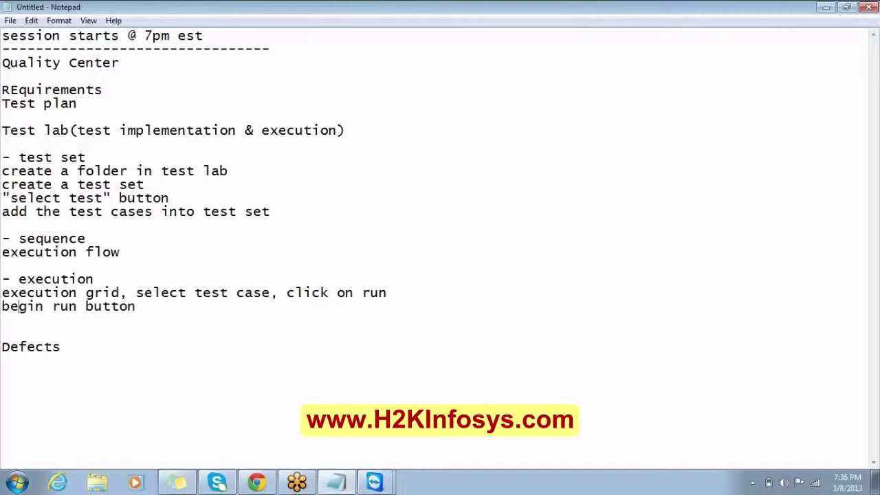
Step: Switch to Quality Center, begin the manual run of the BE Home Page load test, and move the runner window higher
click(364, 483)
click(366, 448)
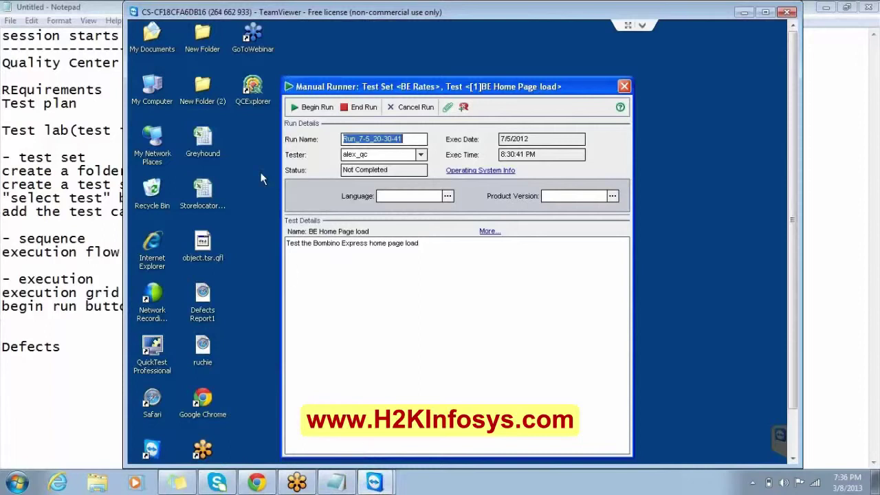
click(303, 107)
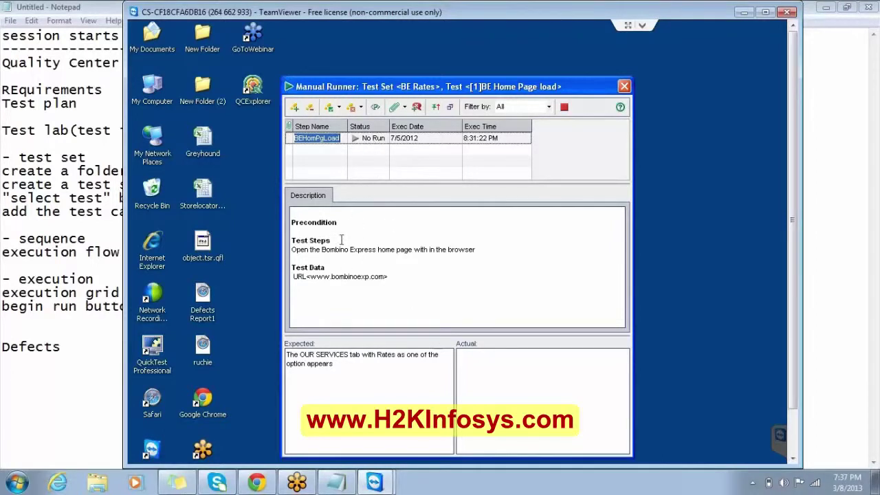
drag(383, 85, 383, 50)
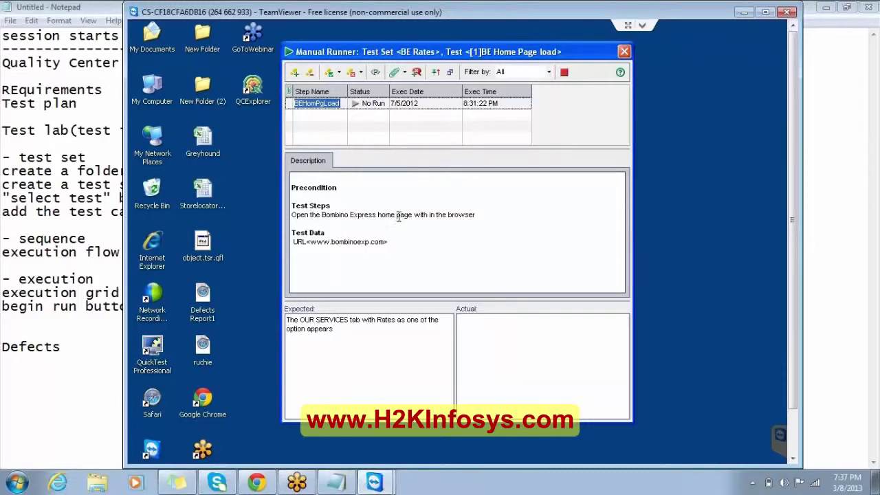
click(86, 251)
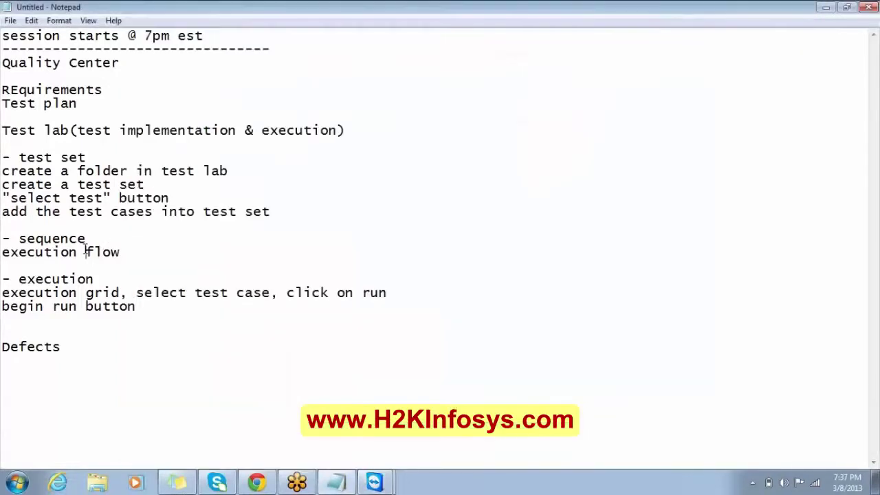
key(super+d)
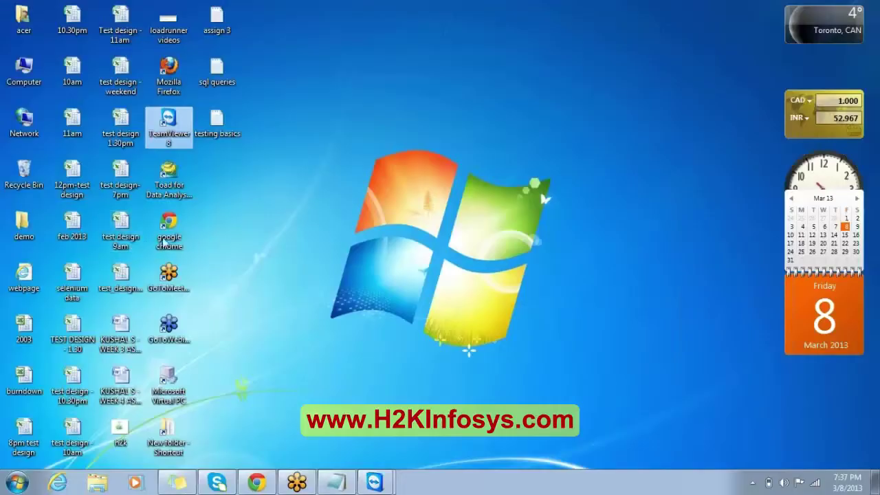
double_click(174, 242)
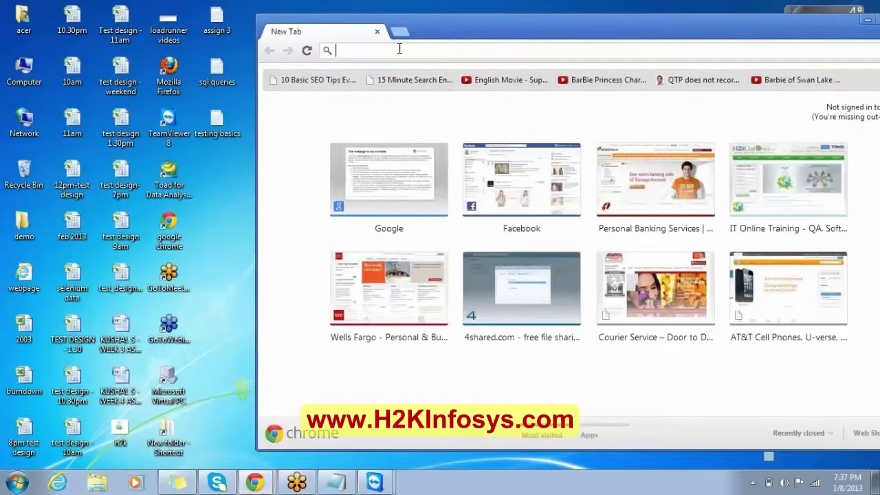
double_click(434, 37)
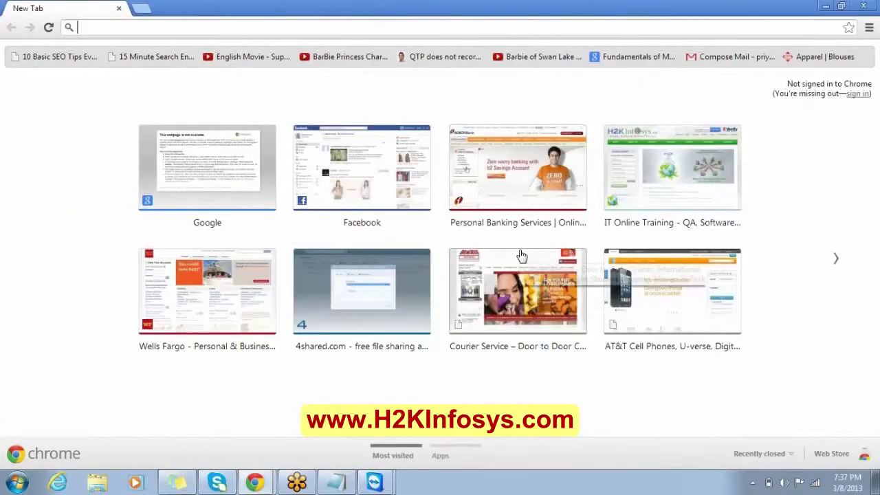
text(www.bombinoexp.com)
key(Return)
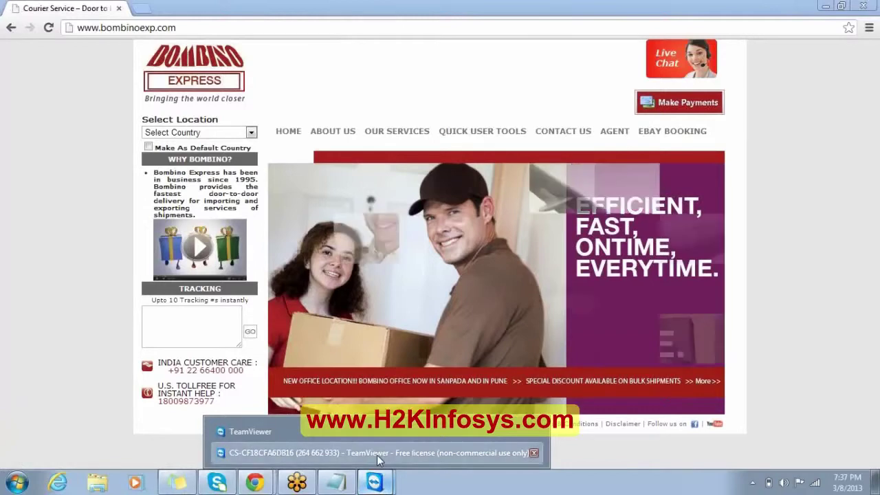
Step: Compare the BEHomPgLoad step's expected result with the OUR SERVICES options on the Bombino Express home page in Chrome
click(376, 453)
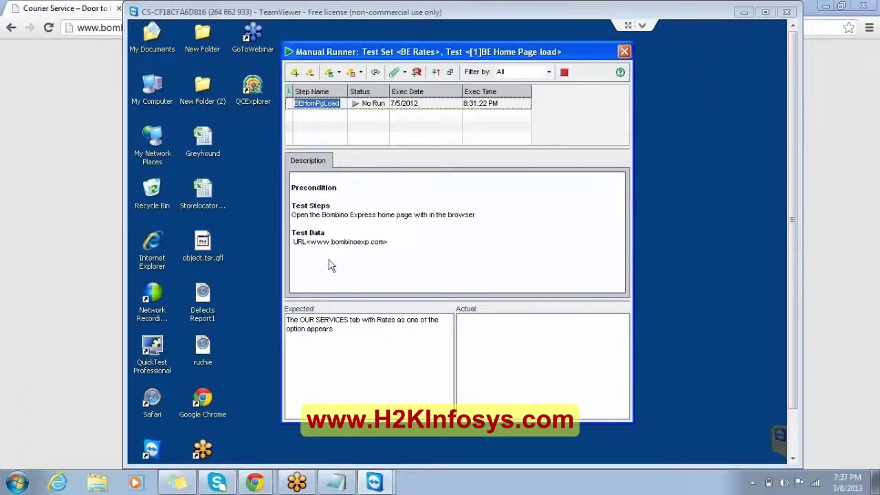
click(98, 219)
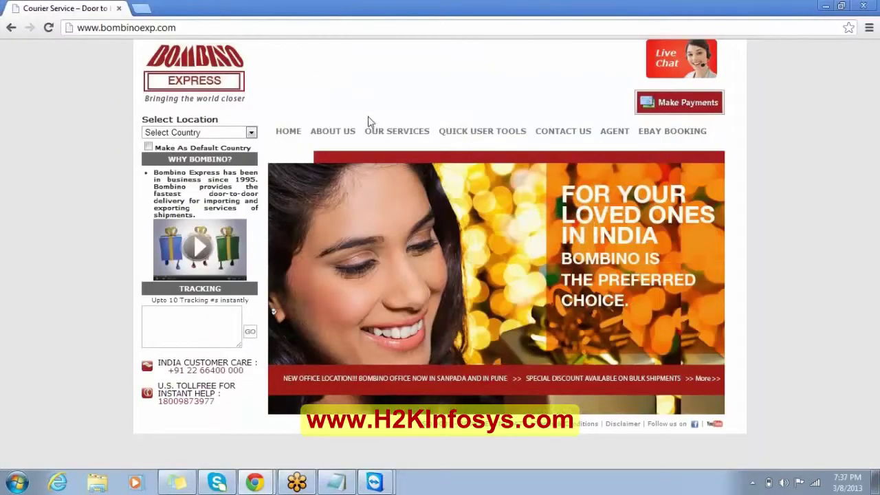
mouse_move(375, 134)
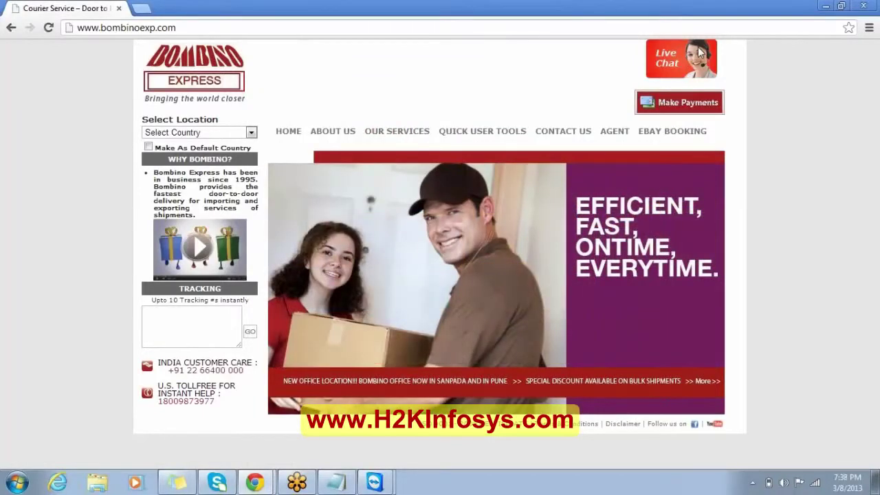
mouse_move(415, 133)
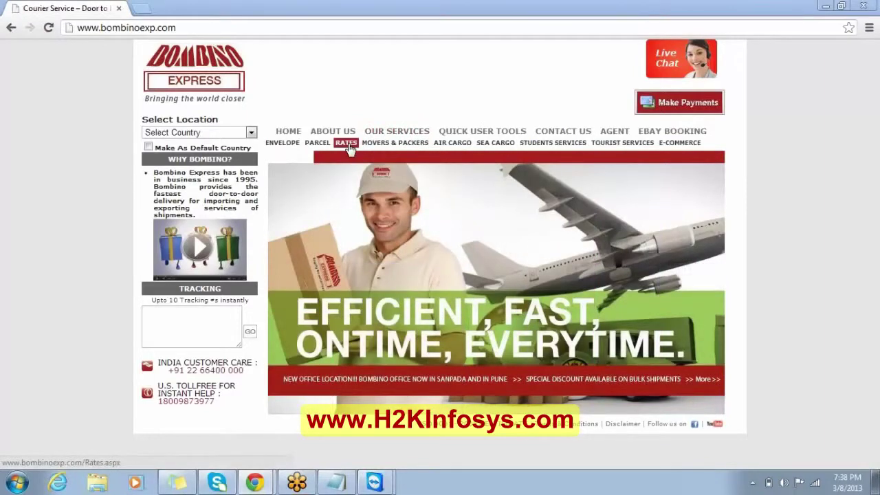
Step: Switch to Quality Center and enter "same as expected" as the actual result of the BEHomPgLoad step
mouse_move(374, 481)
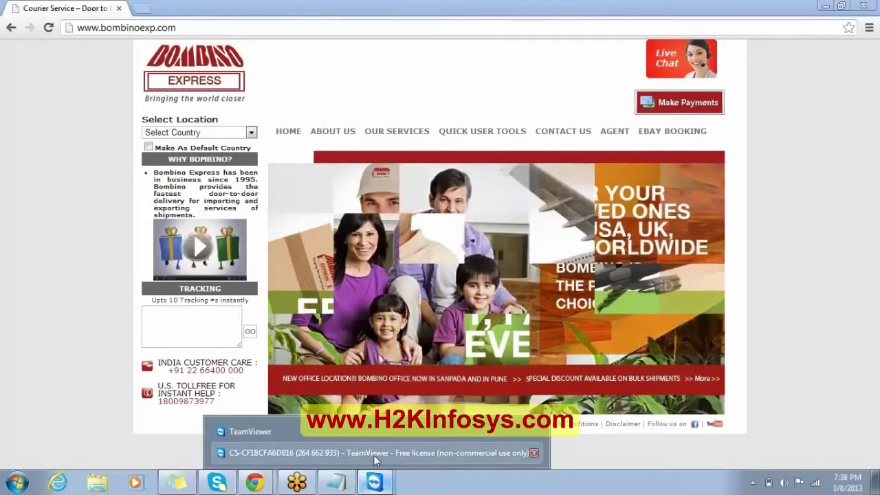
click(374, 455)
click(485, 329)
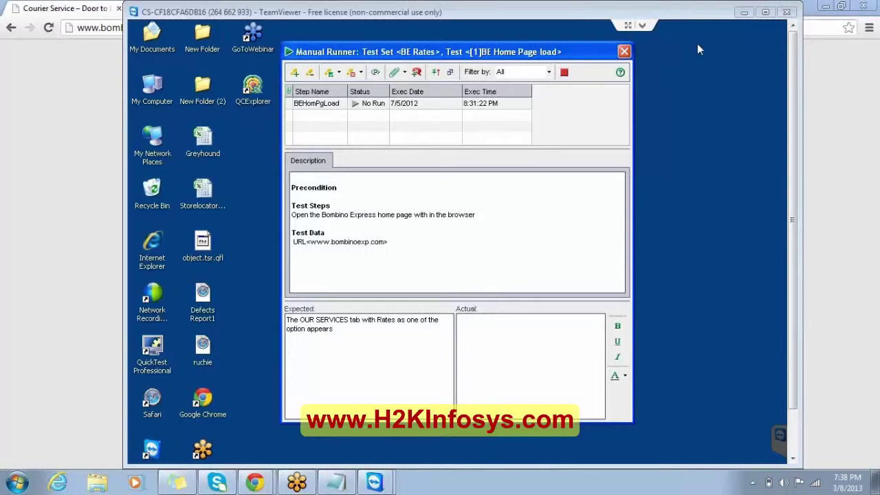
click(531, 318)
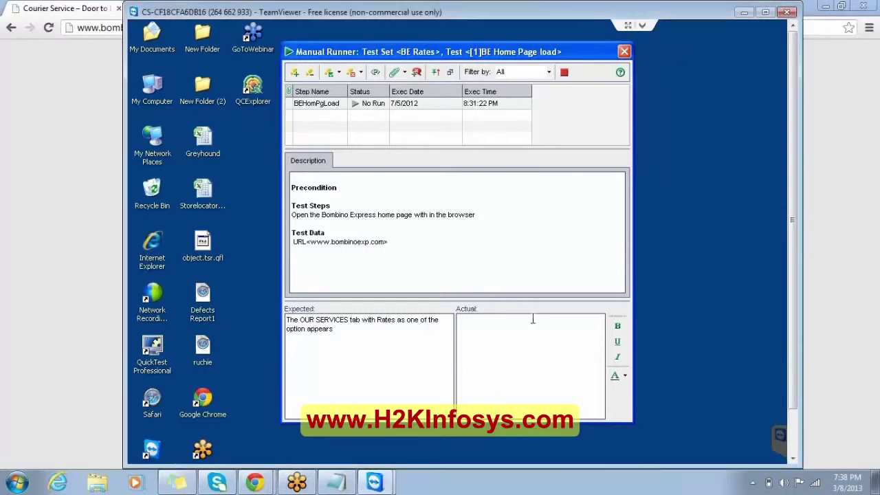
text(same as expected)
Step: Set the BEHomPgLoad step's status to Passed and end the run
click(380, 109)
click(380, 105)
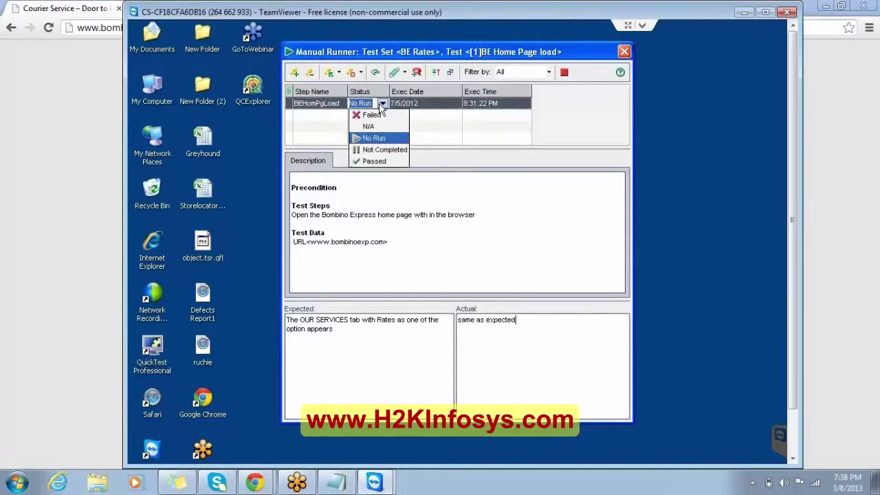
click(382, 161)
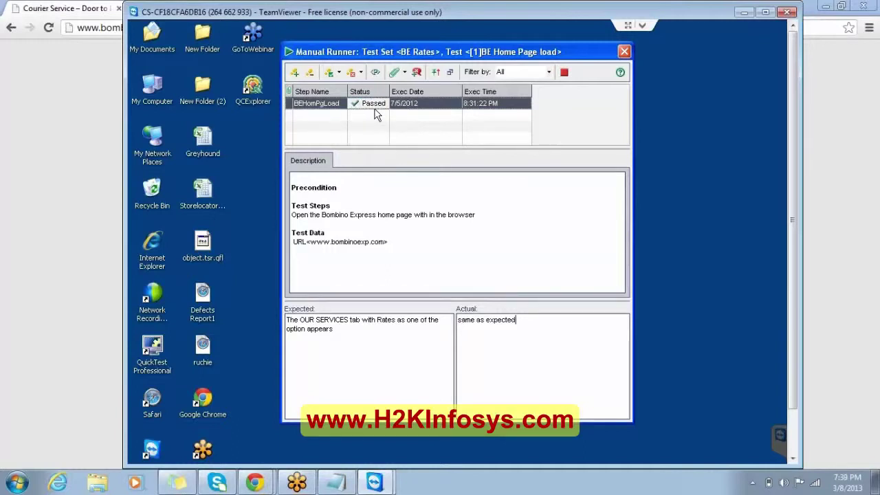
click(562, 75)
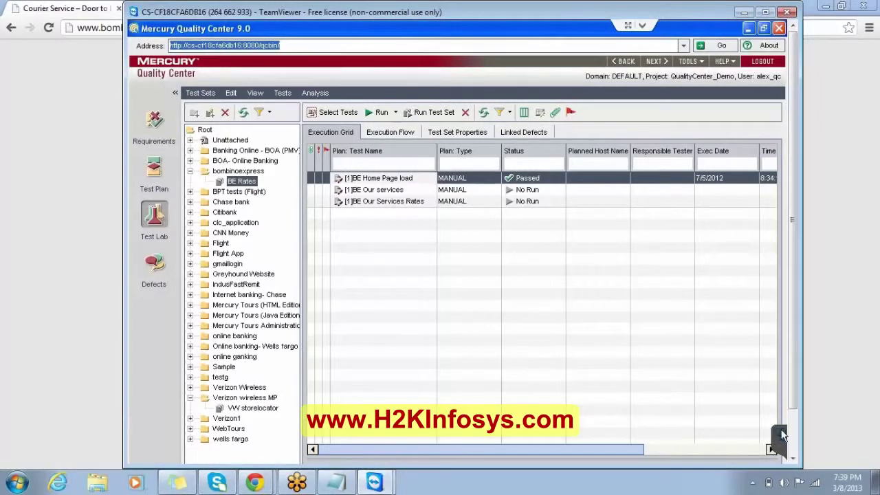
Step: Select the BE Our services test in the execution grid and begin a manual run of it
click(771, 450)
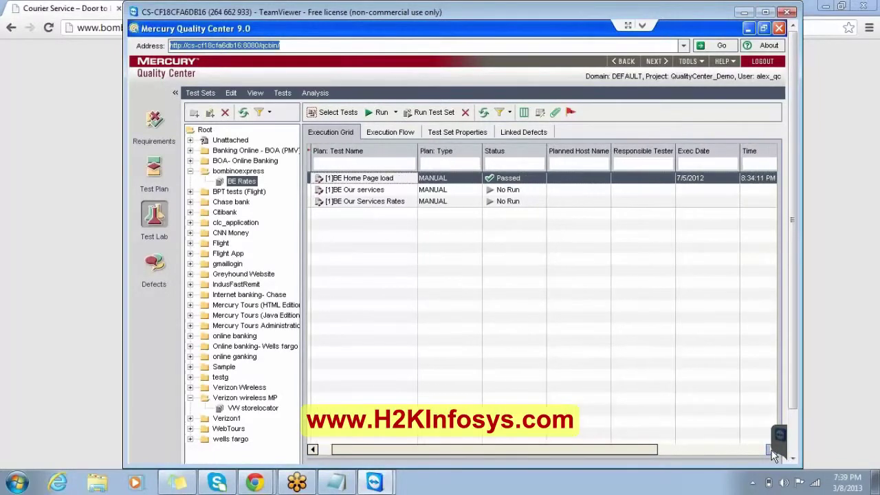
click(771, 450)
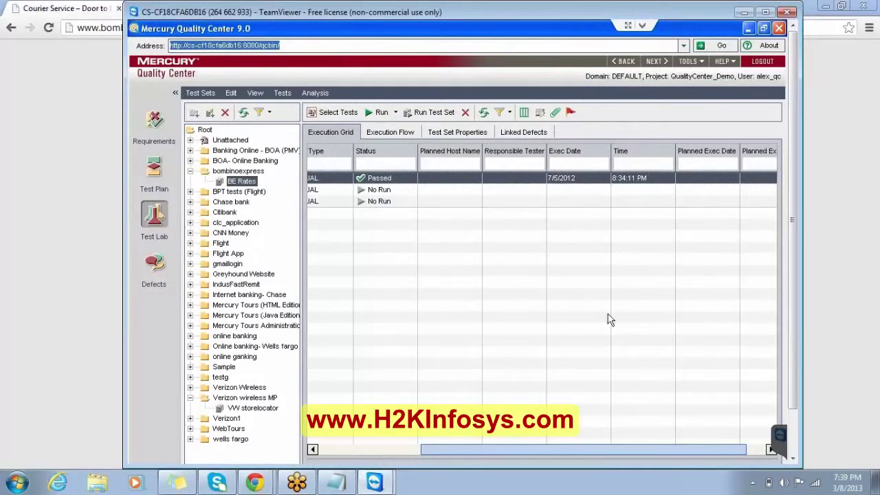
drag(570, 450, 399, 448)
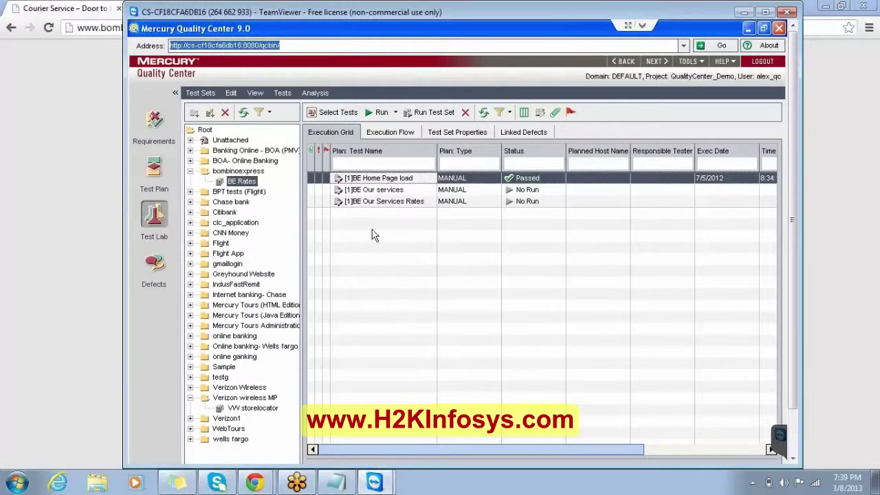
click(321, 194)
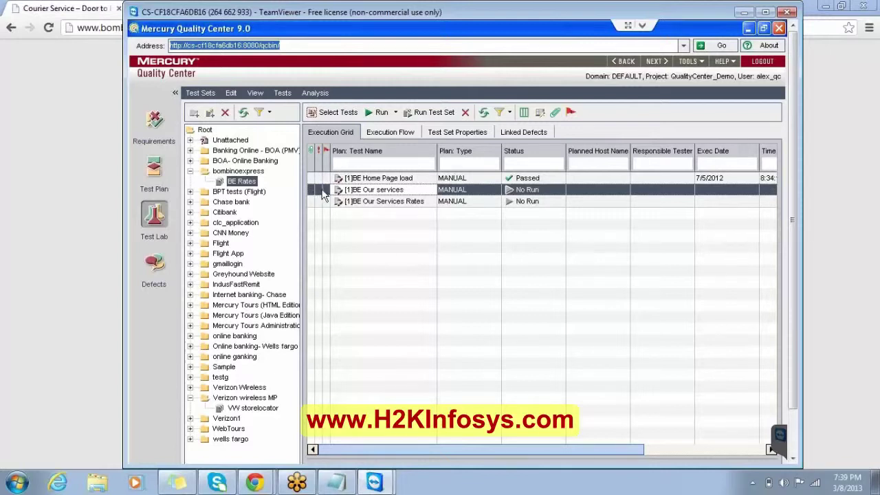
click(377, 112)
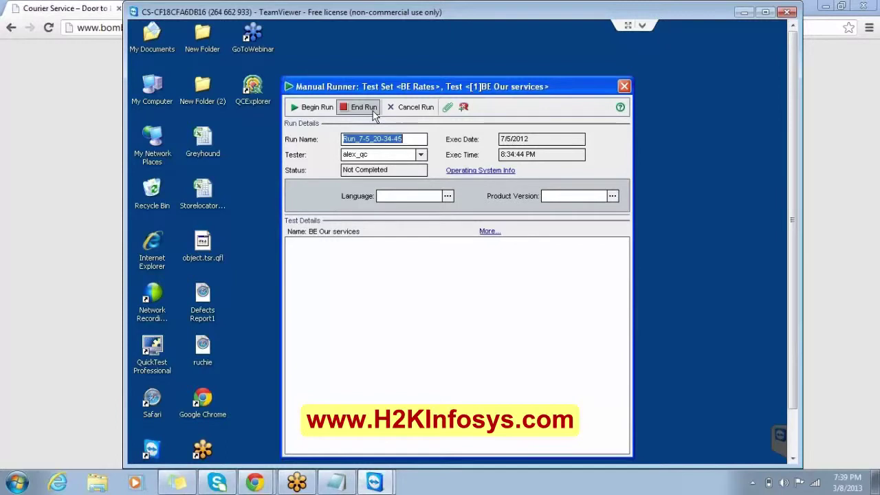
click(317, 112)
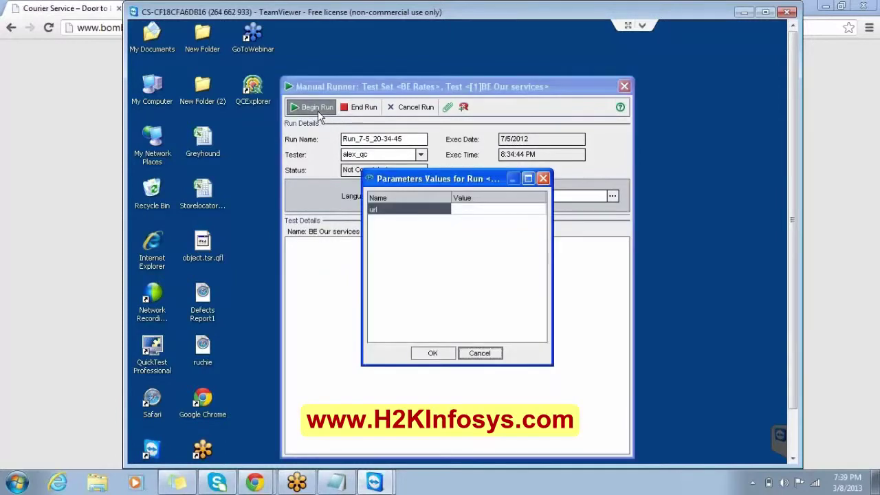
click(466, 212)
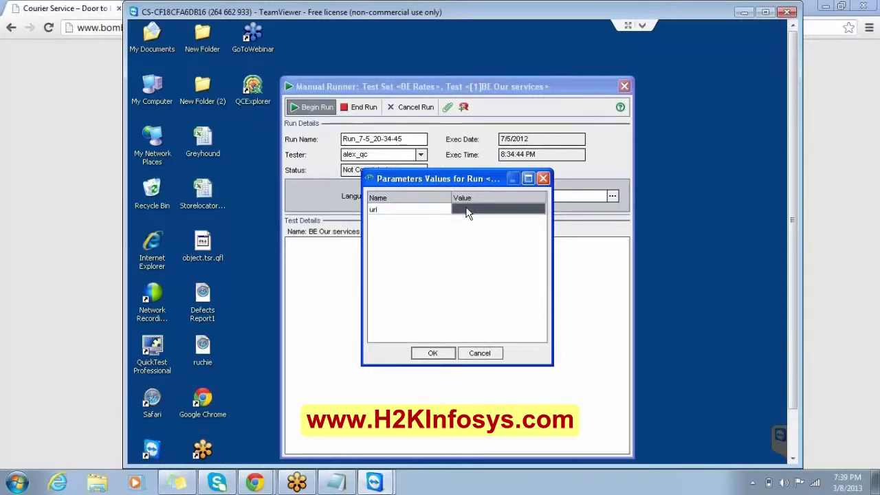
click(465, 208)
text(www.)
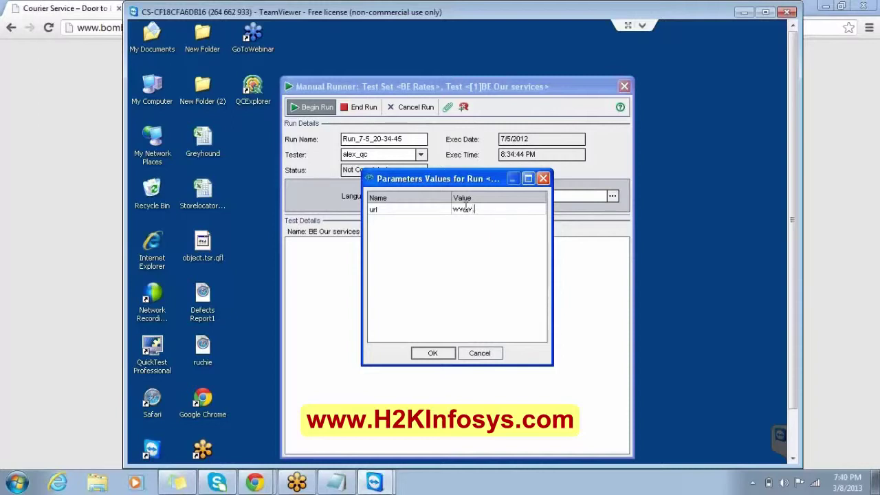
text(bombinoexp.co)
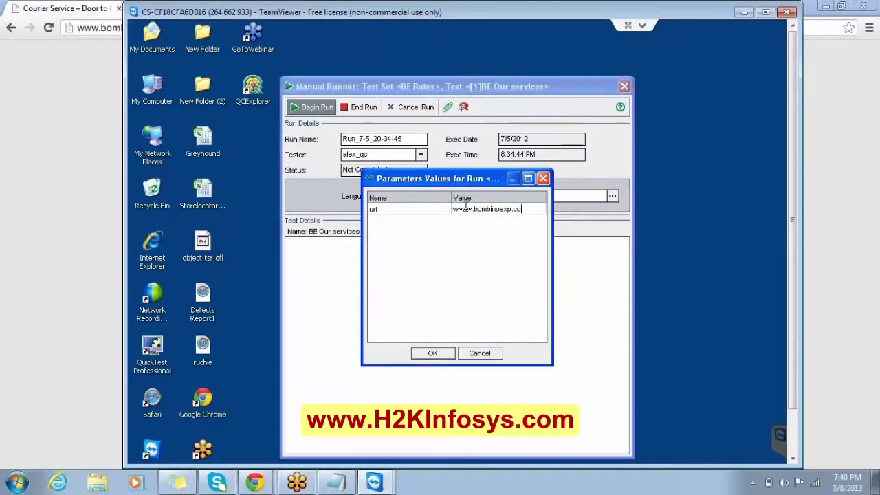
text(m)
click(442, 354)
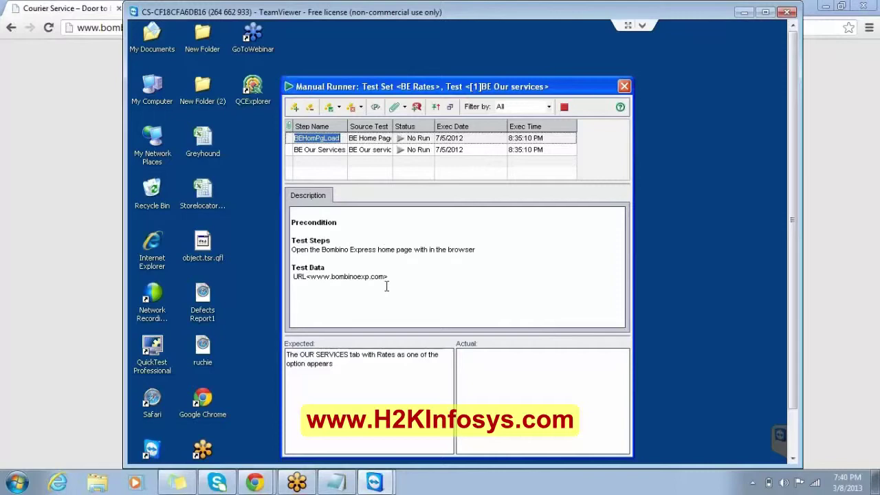
Step: Check the Bombino Express home page and its OUR SERVICES options in Chrome against the BEHomPgLoad step of this run
click(72, 245)
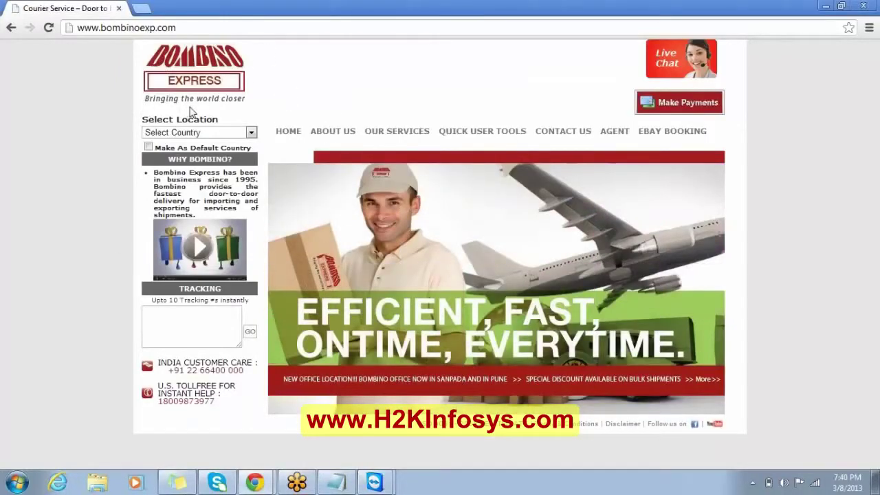
mouse_move(373, 481)
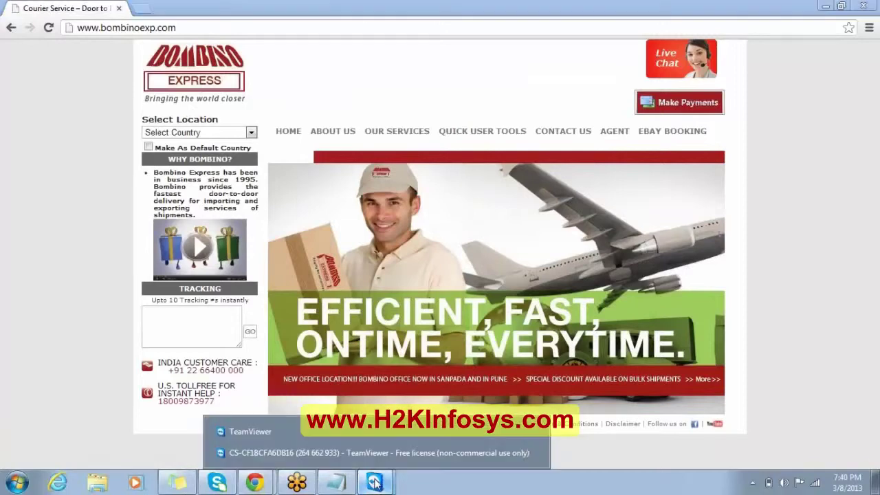
click(392, 449)
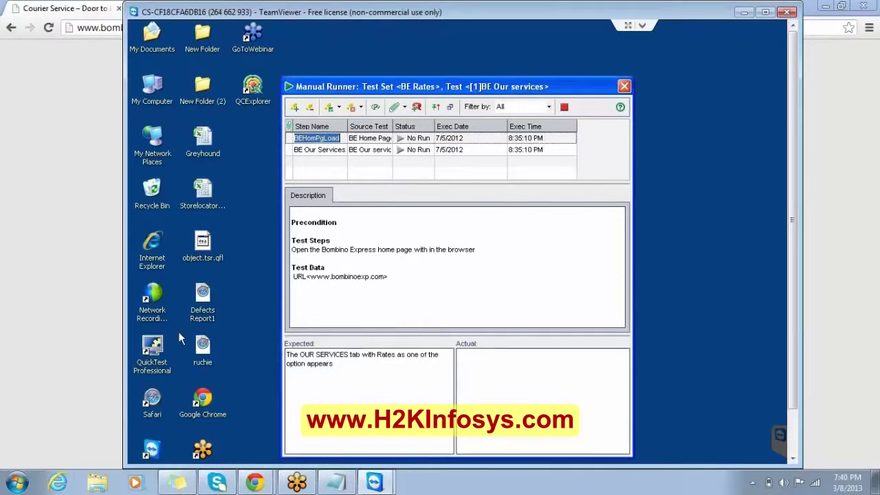
click(57, 302)
mouse_move(391, 137)
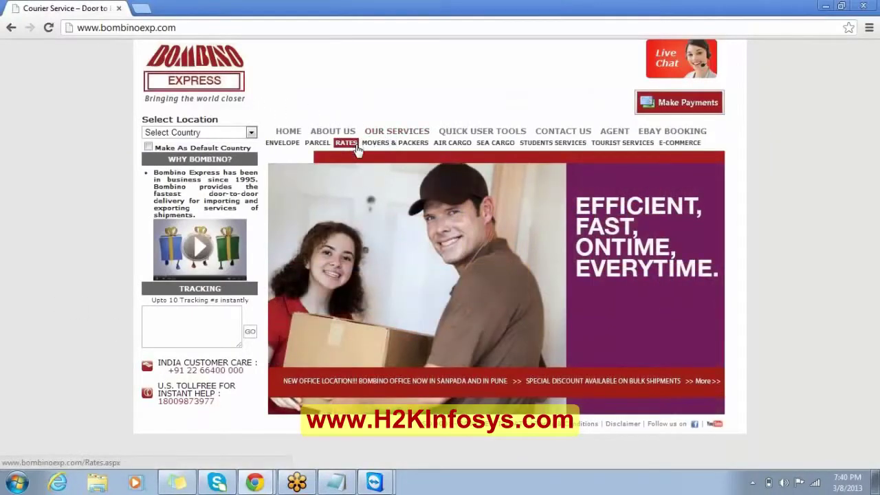
Step: Return to the Manual Runner, record "same as expected" as the BEHomPgLoad step's actual result and set its status to Passed
mouse_move(375, 479)
click(376, 454)
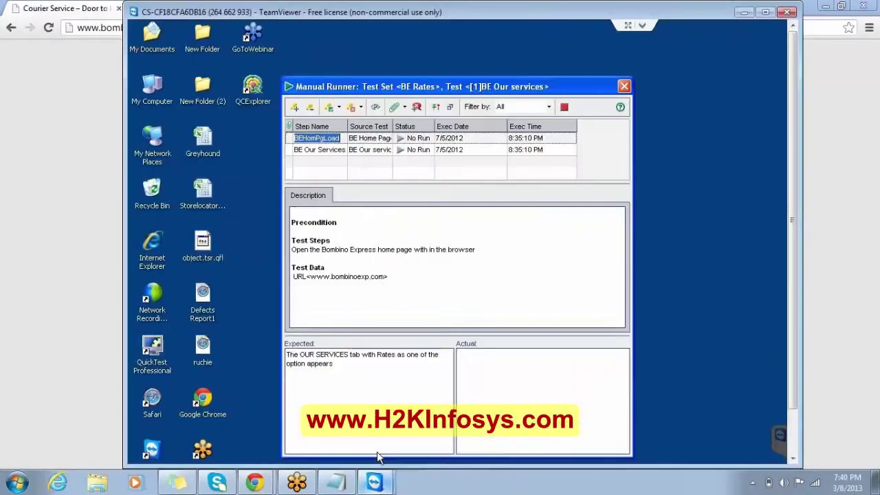
click(474, 363)
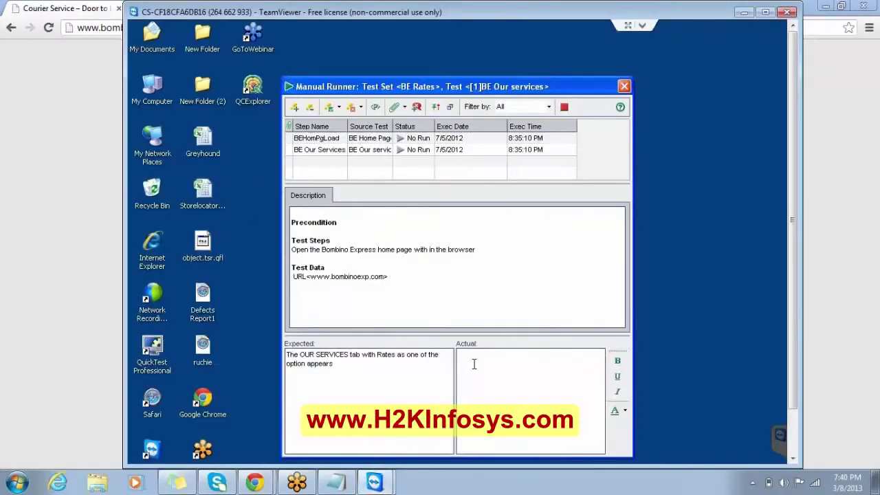
text(same as expected)
click(425, 140)
click(427, 138)
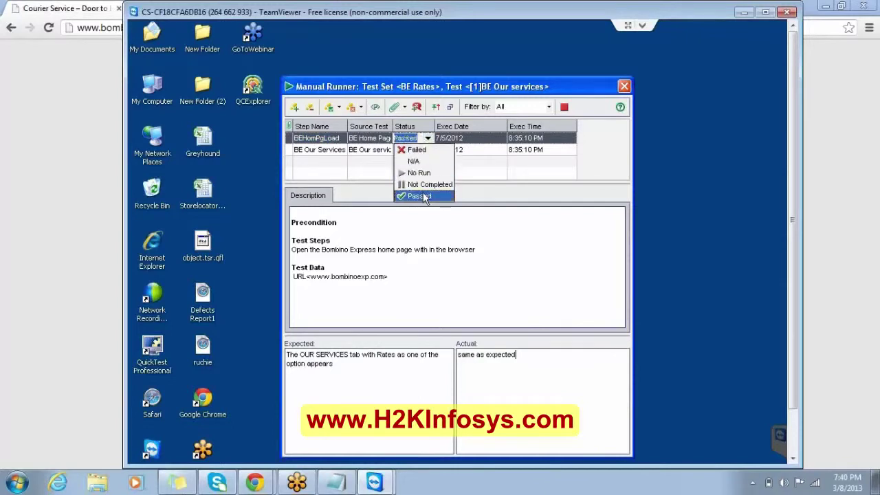
click(420, 195)
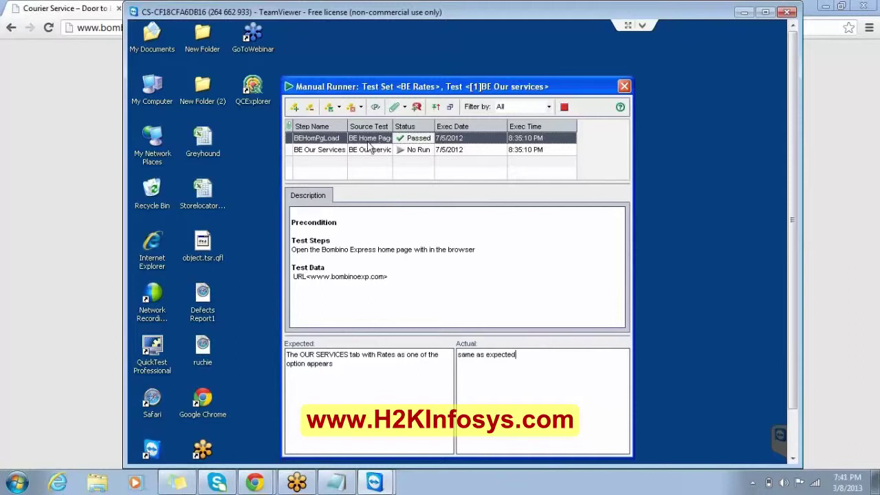
Step: Select the BE Our Services step and check its expected options against the OUR SERVICES menu on the Bombino Express site in Chrome
click(333, 153)
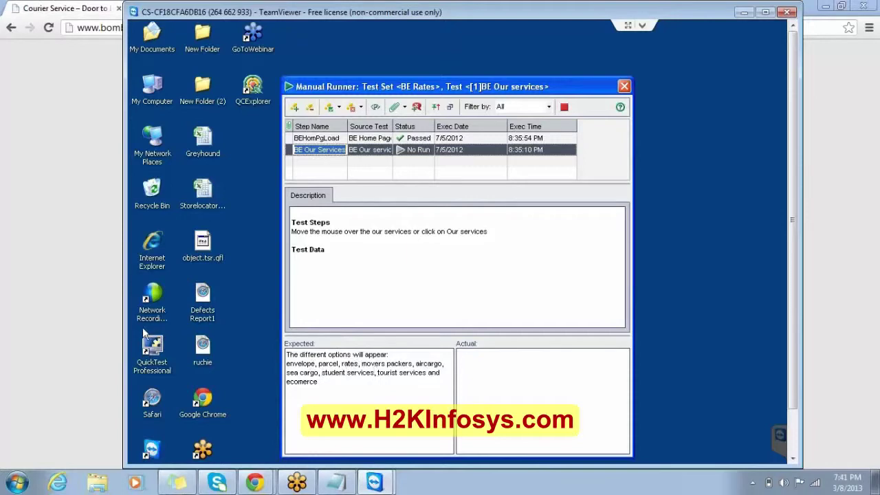
click(92, 315)
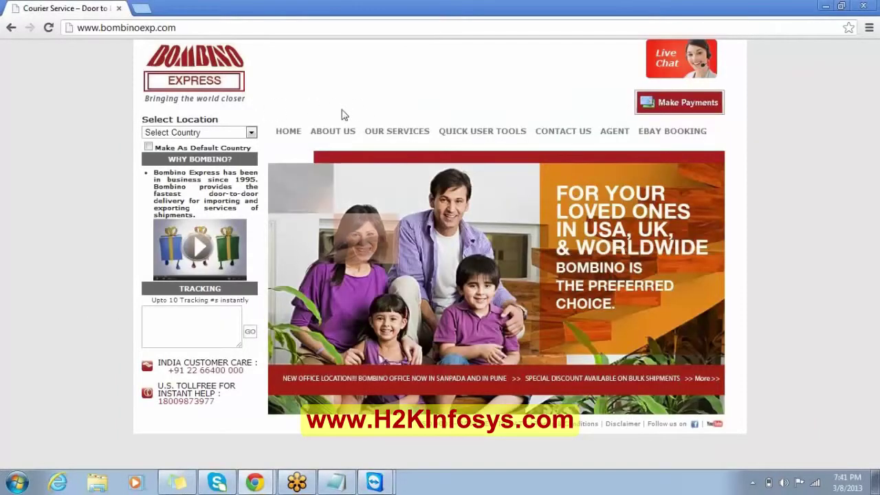
mouse_move(385, 136)
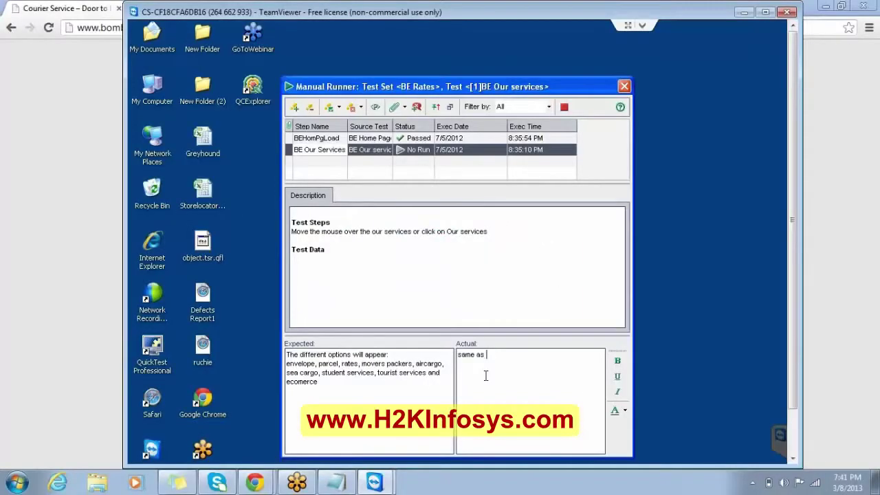
Step: Record "same as expected" as the BE Our Services step's actual result and set its status to Passed
text(expected)
click(425, 152)
click(427, 149)
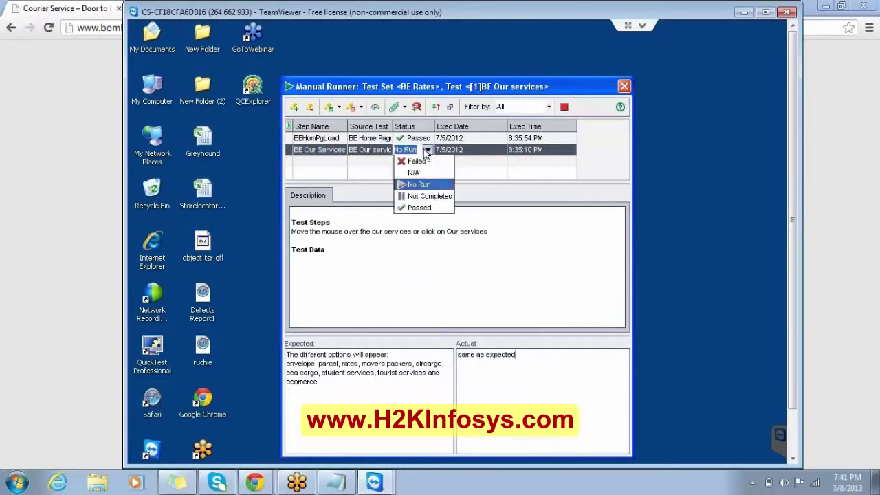
click(420, 208)
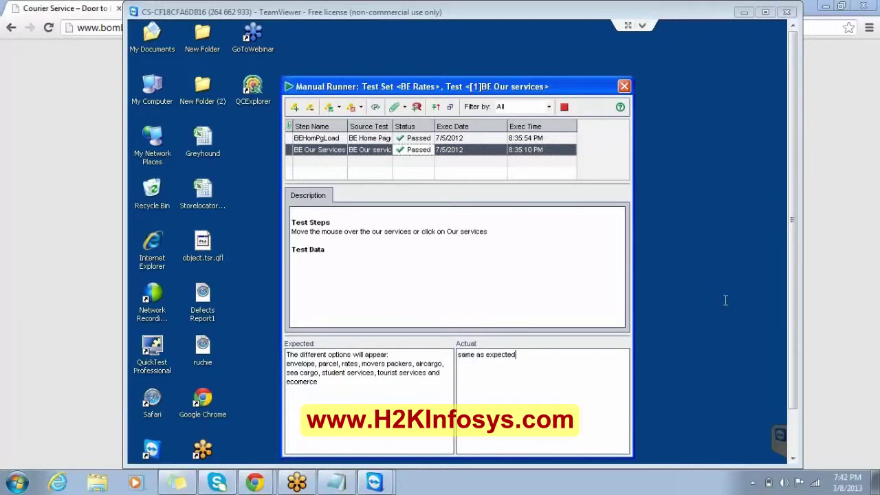
Step: Replace the BE Our Services step's actual result with "rates option does not appear"
click(523, 356)
key(BackSpace)
key(BackSpace)
key(BackSpace)
key(BackSpace)
key(BackSpace)
key(BackSpace)
key(BackSpace)
key(BackSpace)
key(BackSpace)
key(BackSpace)
key(BackSpace)
key(BackSpace)
key(BackSpace)
key(BackSpace)
key(BackSpace)
key(BackSpace)
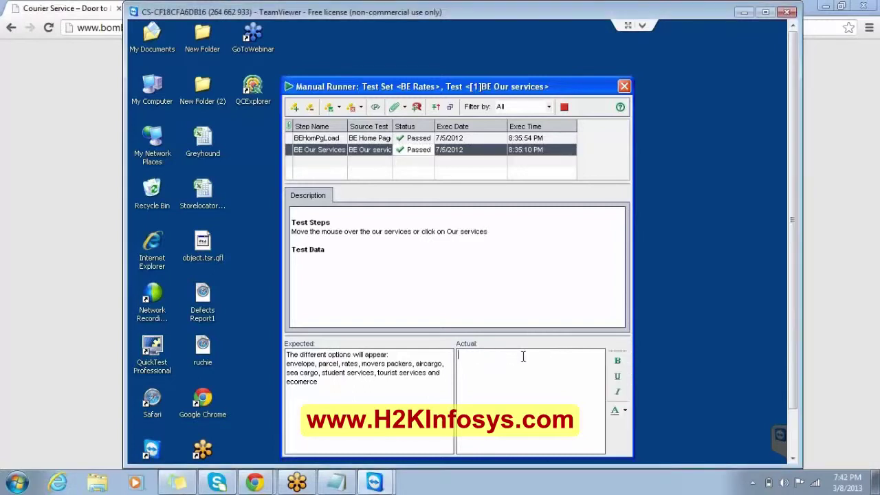
text(rate)
key(BackSpace)
text(s option does not appear)
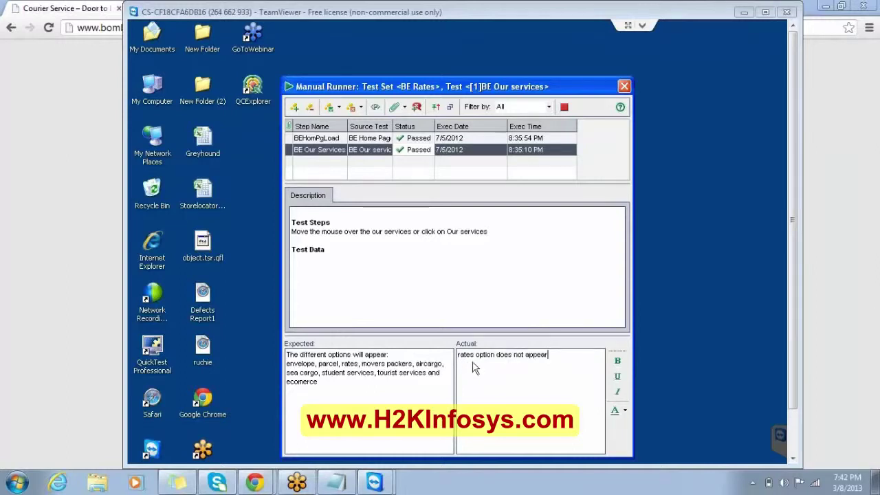
Step: Set the BE Our Services step's status to Failed and end the run
click(426, 150)
click(427, 150)
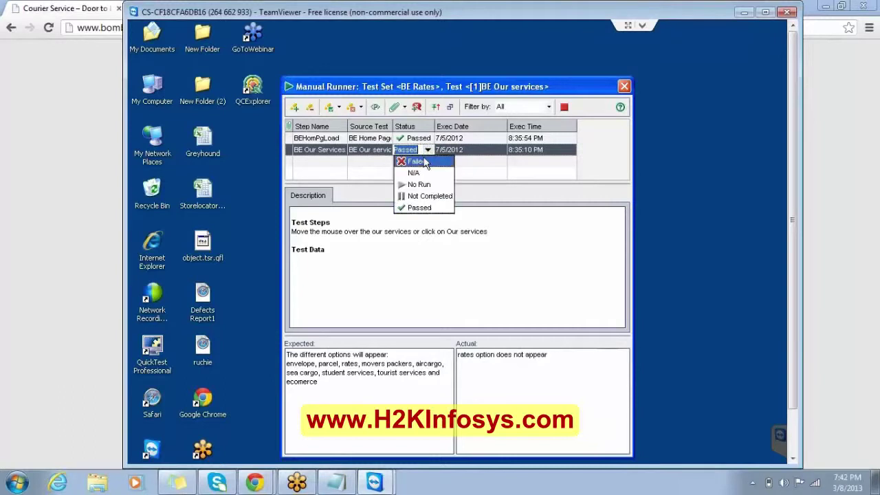
click(424, 162)
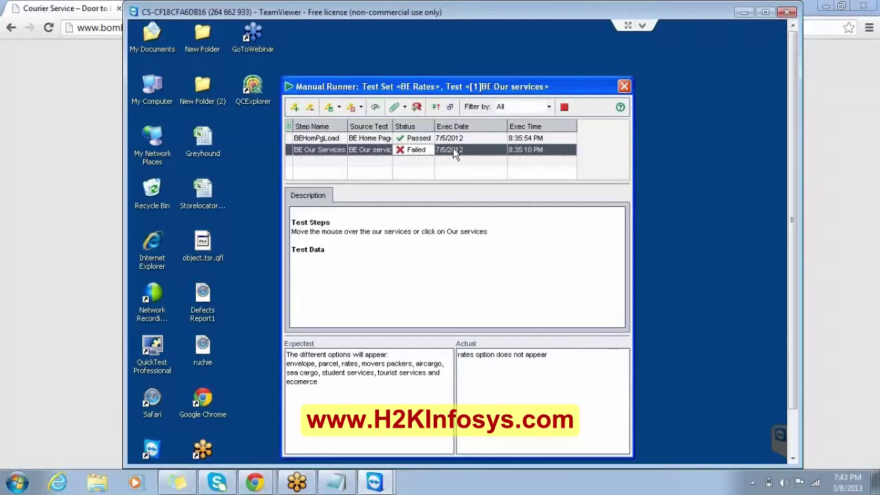
click(565, 108)
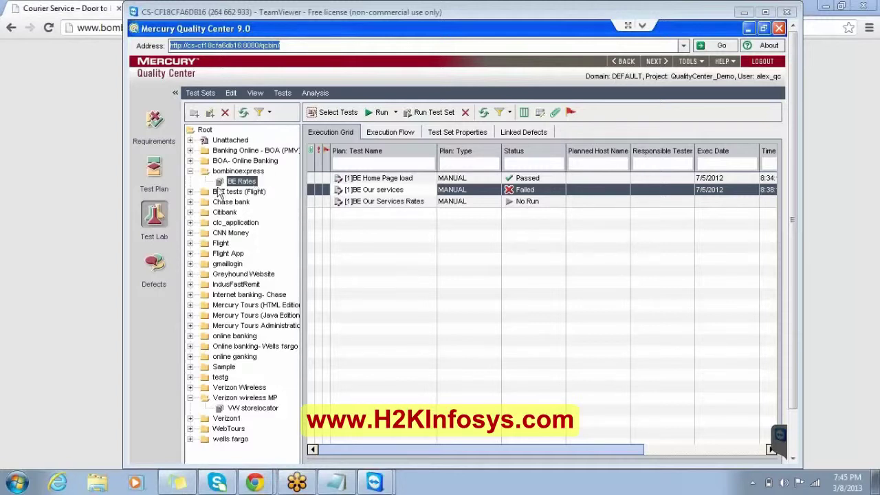
Step: Open a blank new defect form in the Defects module and bring up the Notepad notes
click(154, 264)
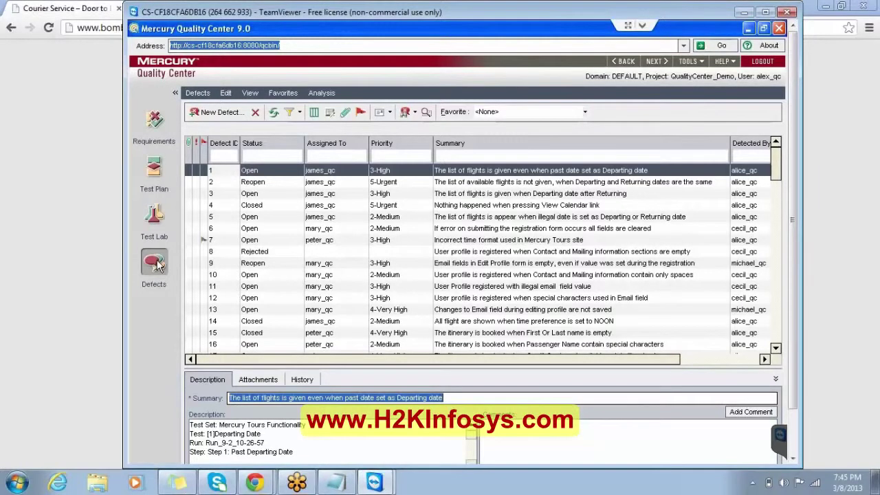
click(219, 117)
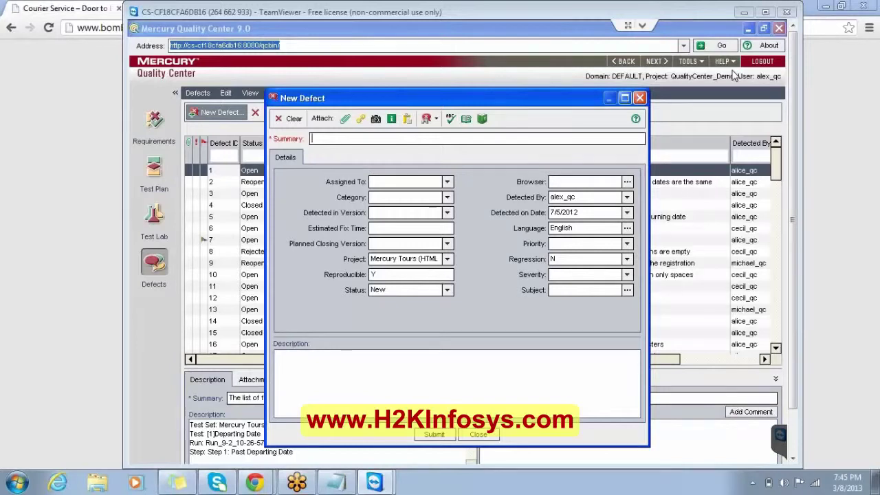
key(alt+Tab)
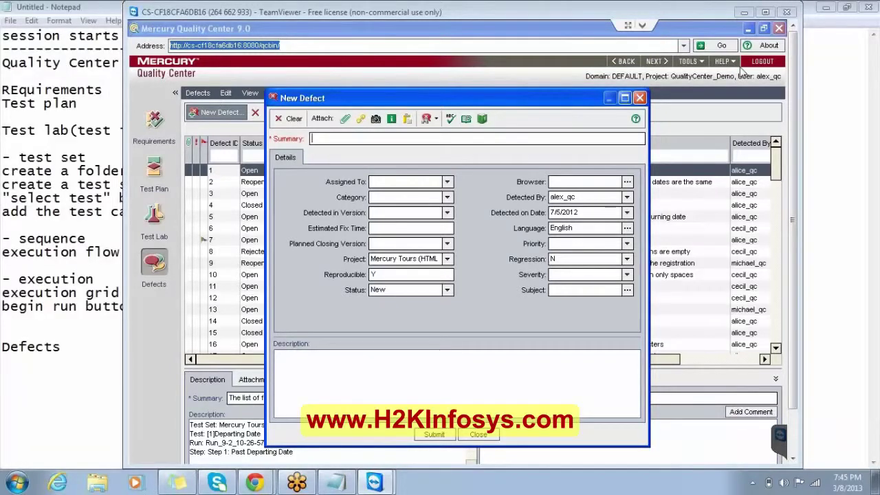